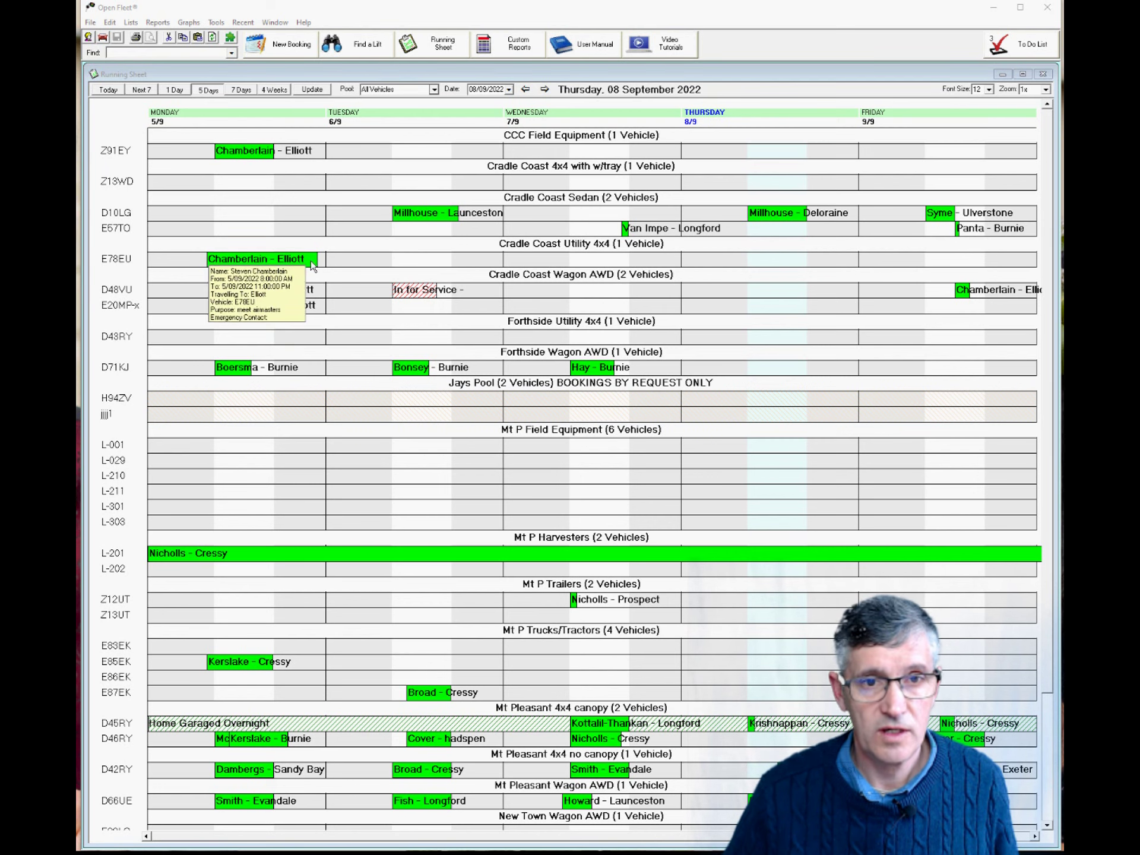
# - Move the Millhouse - Launceston booking on D10LG to Wednesday 7/9 at 9:00 AM
pyautogui.click(418, 220)
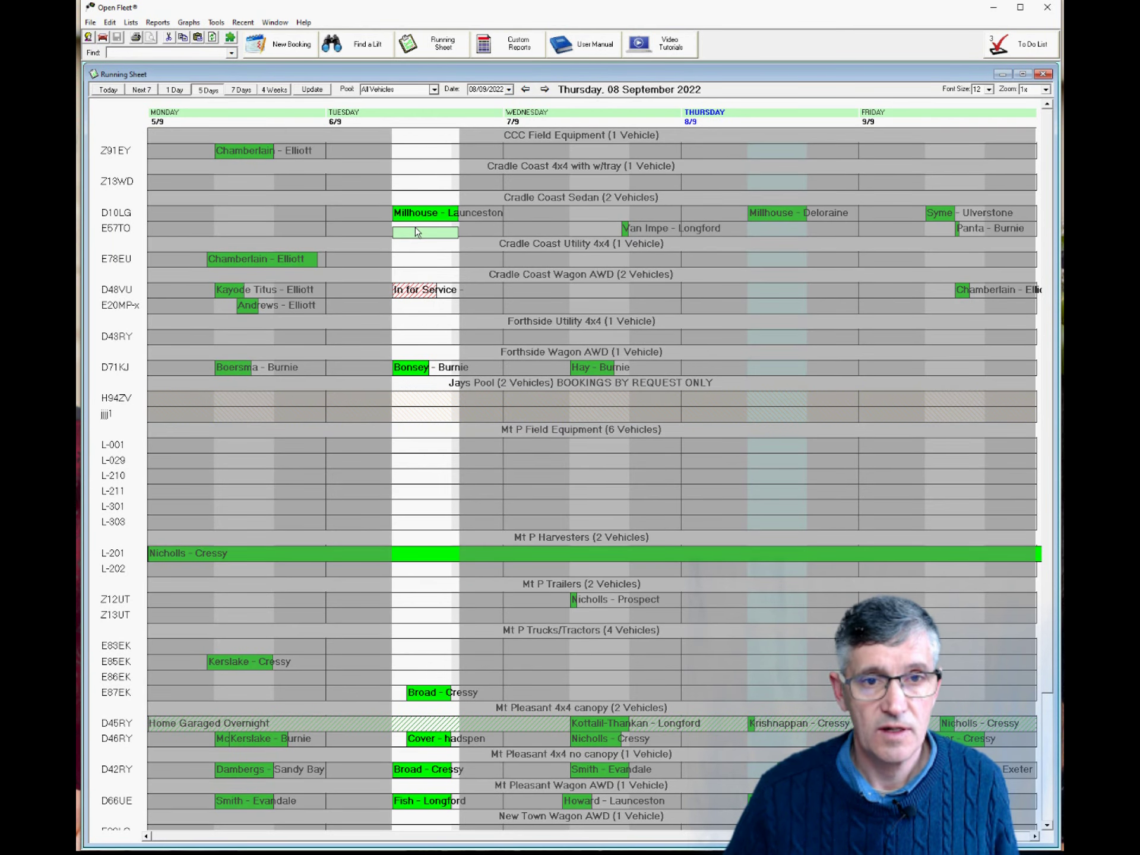
pyautogui.click(414, 227)
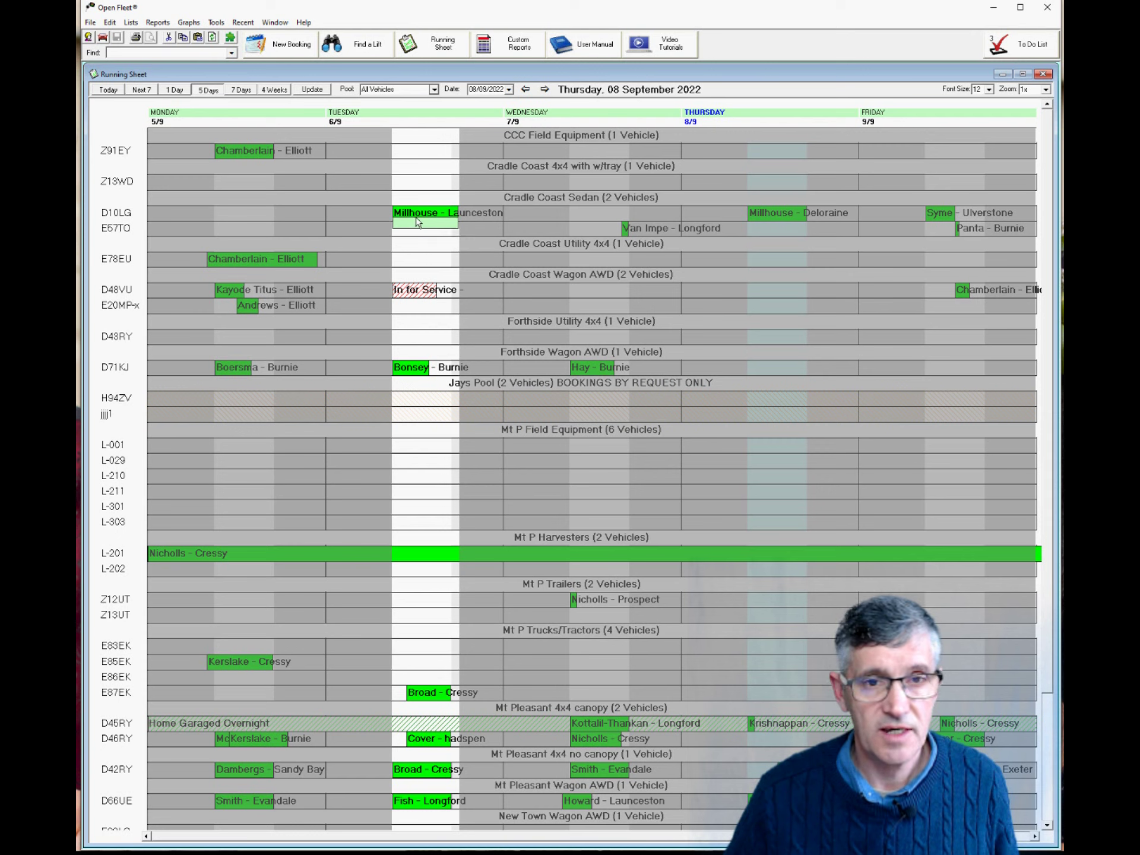
pyautogui.click(424, 210)
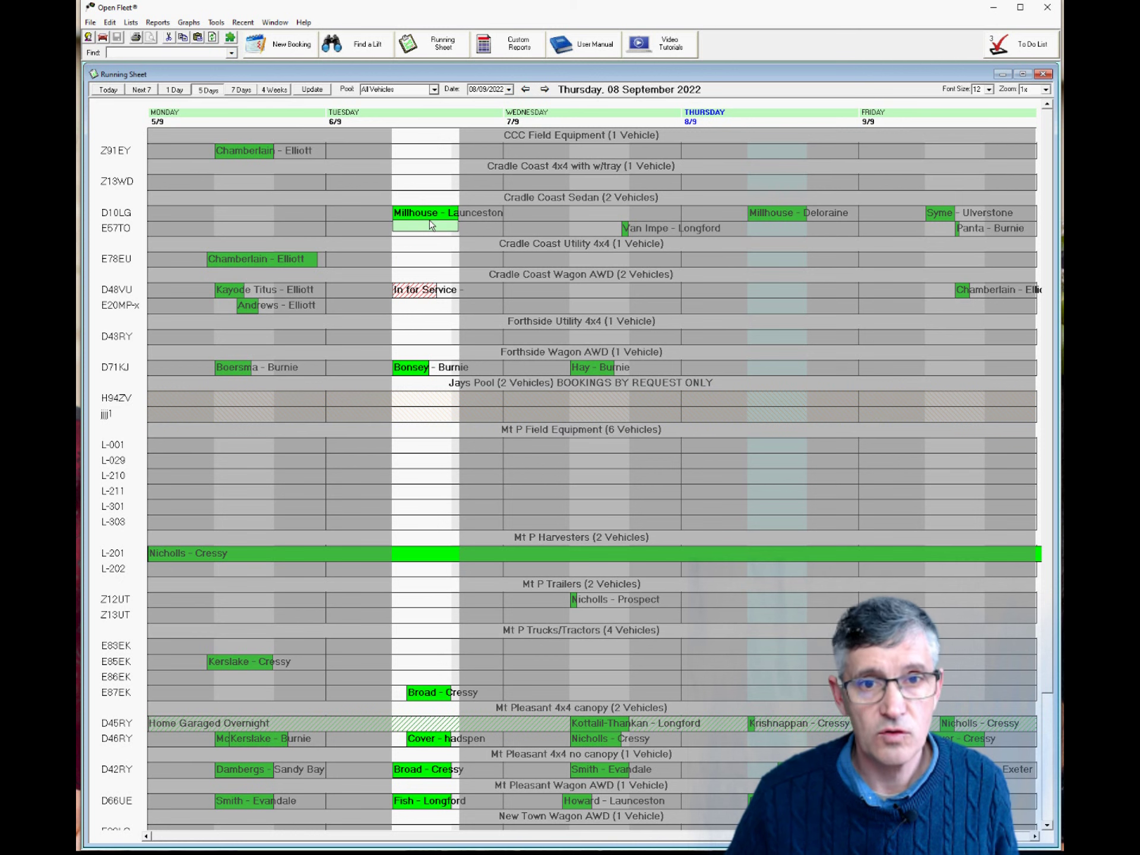
pyautogui.click(430, 225)
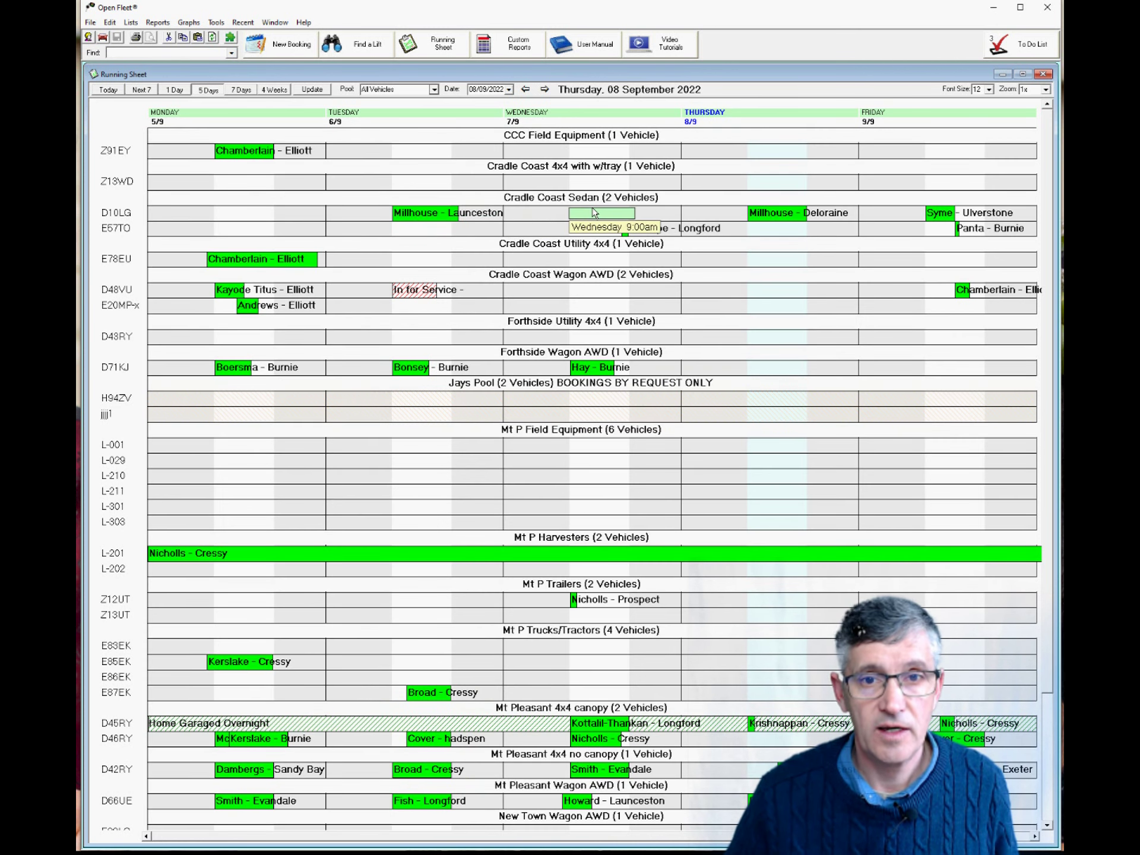
pyautogui.click(594, 212)
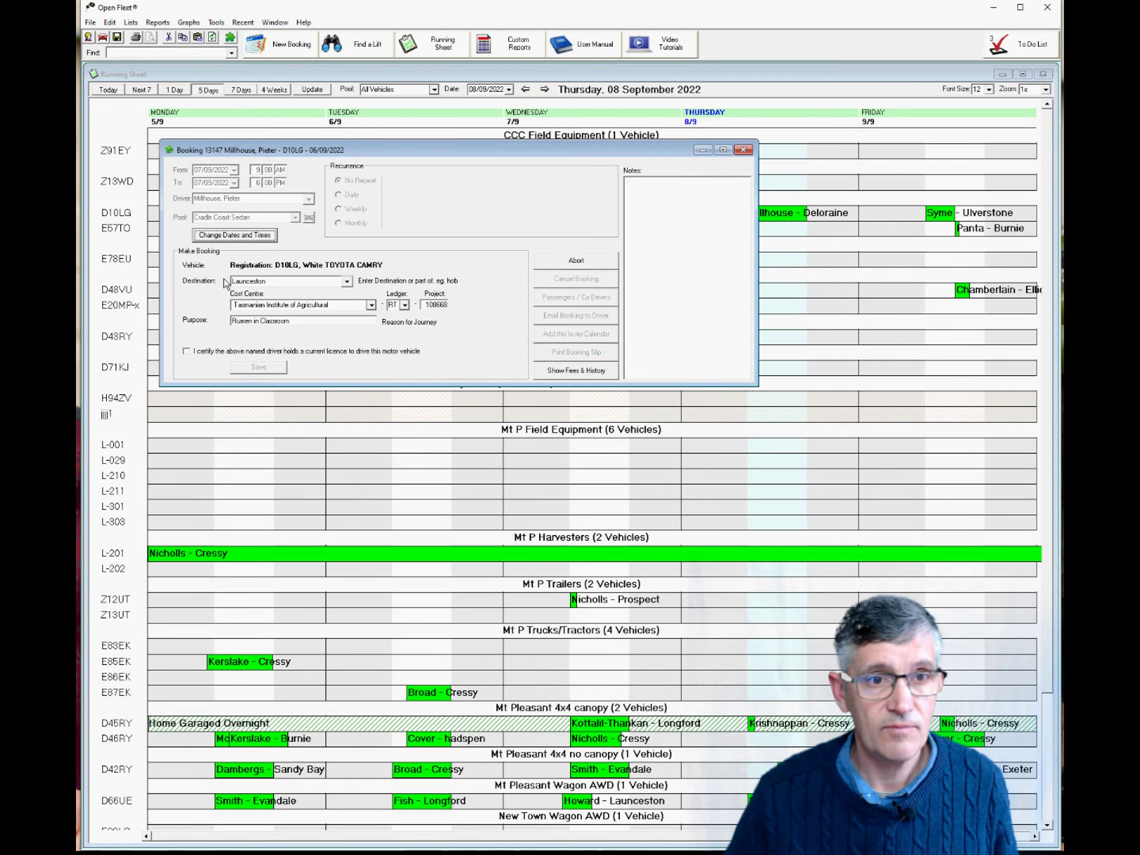
# - Certify the driver's current licence, save the moved booking and close its details
pyautogui.click(226, 355)
pyautogui.click(258, 367)
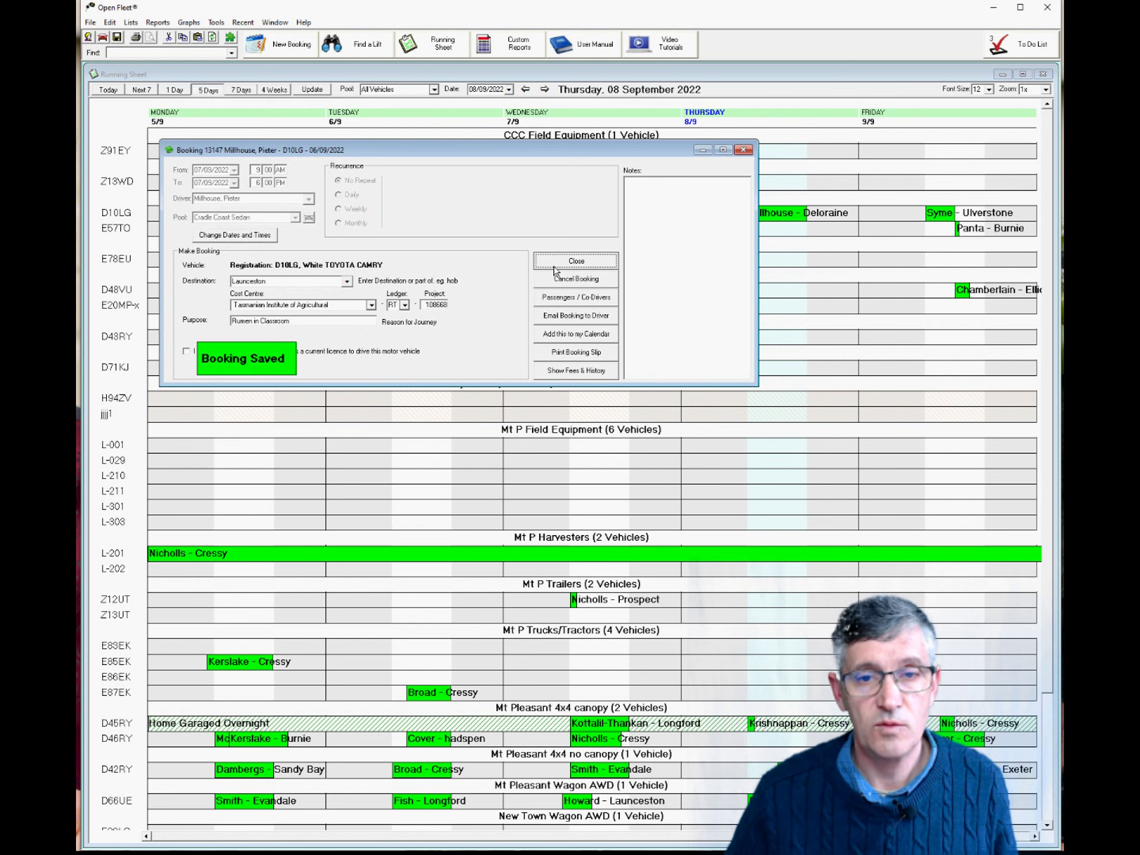
pyautogui.click(556, 261)
pyautogui.moveTo(601, 212)
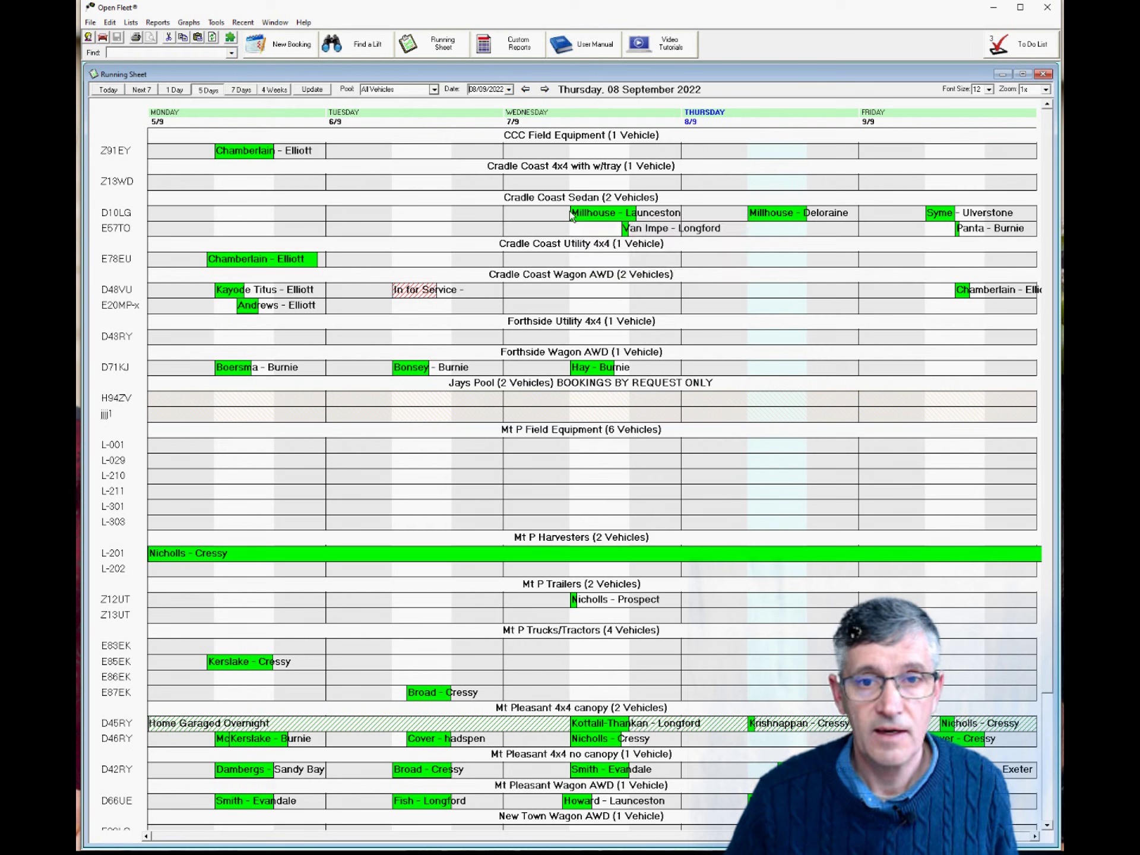
# - Extend the booking's start back to 3:00 AM Wednesday, certify the licence, and save it
pyautogui.moveTo(571, 215); pyautogui.dragTo(530, 217)
pyautogui.click(334, 475)
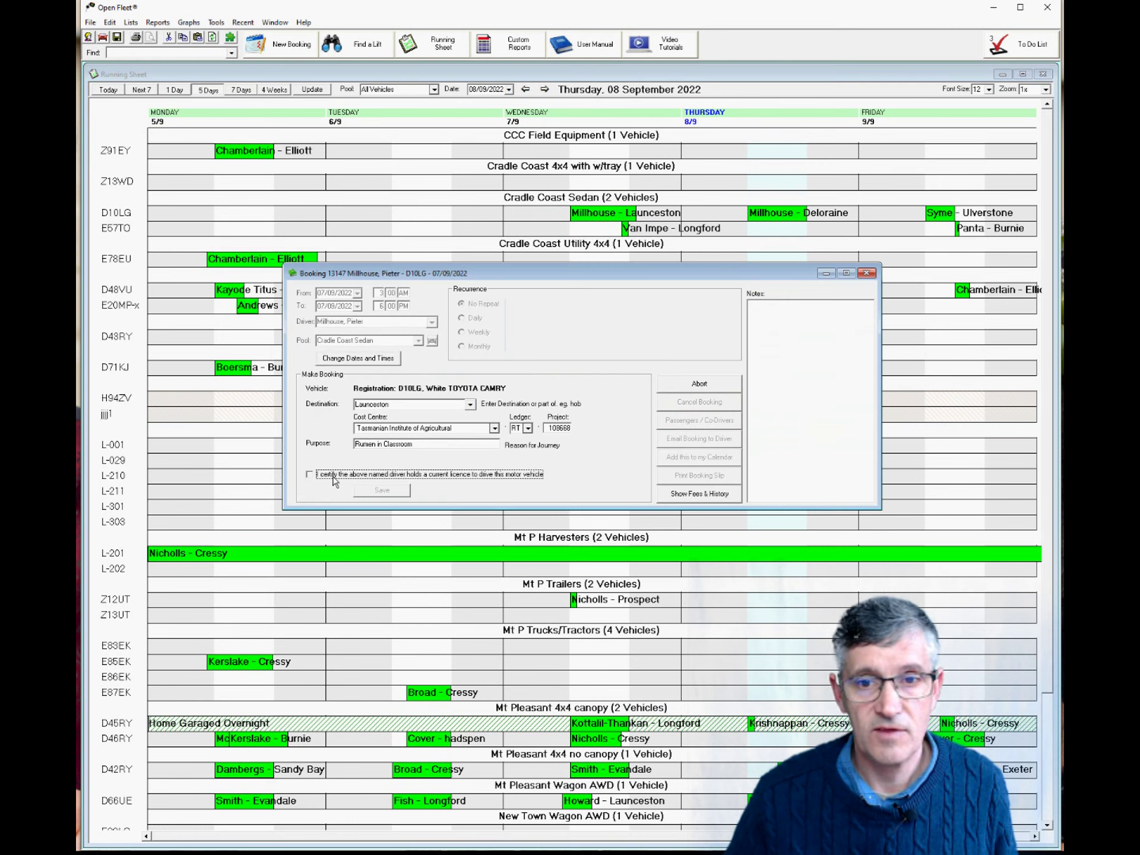
pyautogui.click(381, 490)
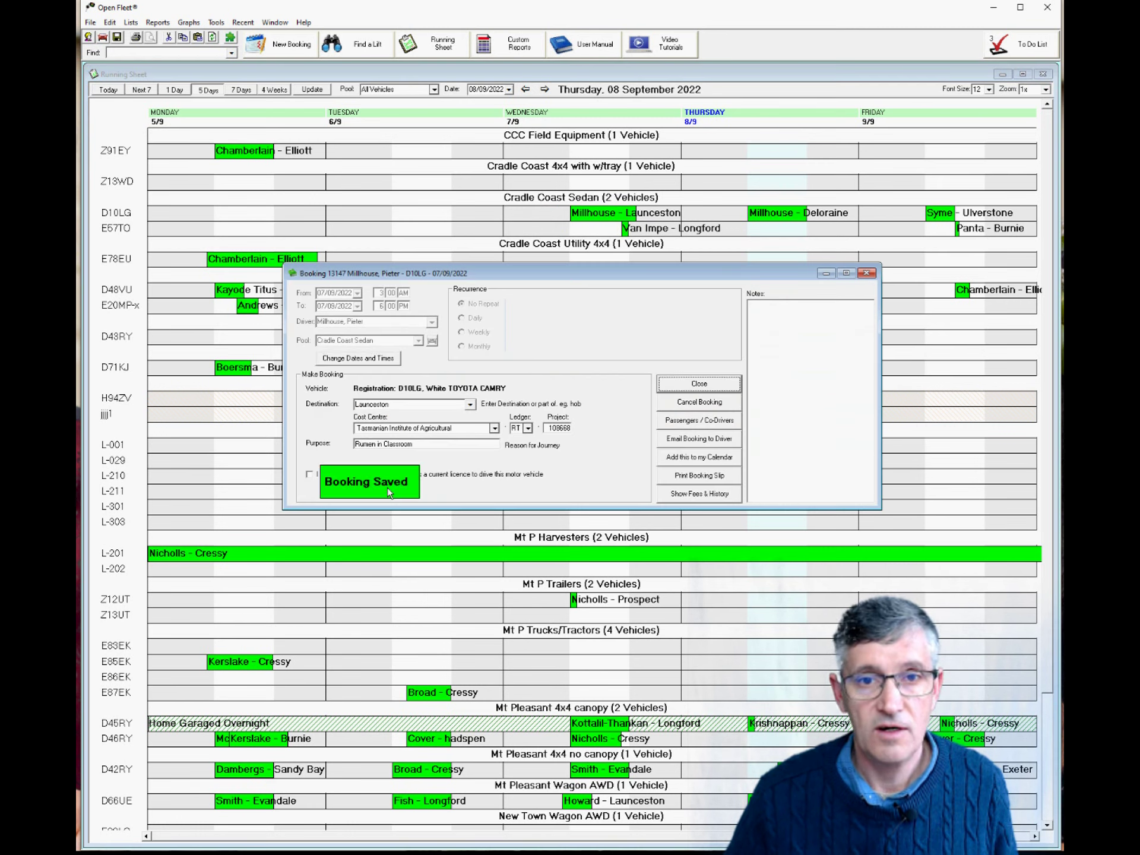
pyautogui.click(698, 385)
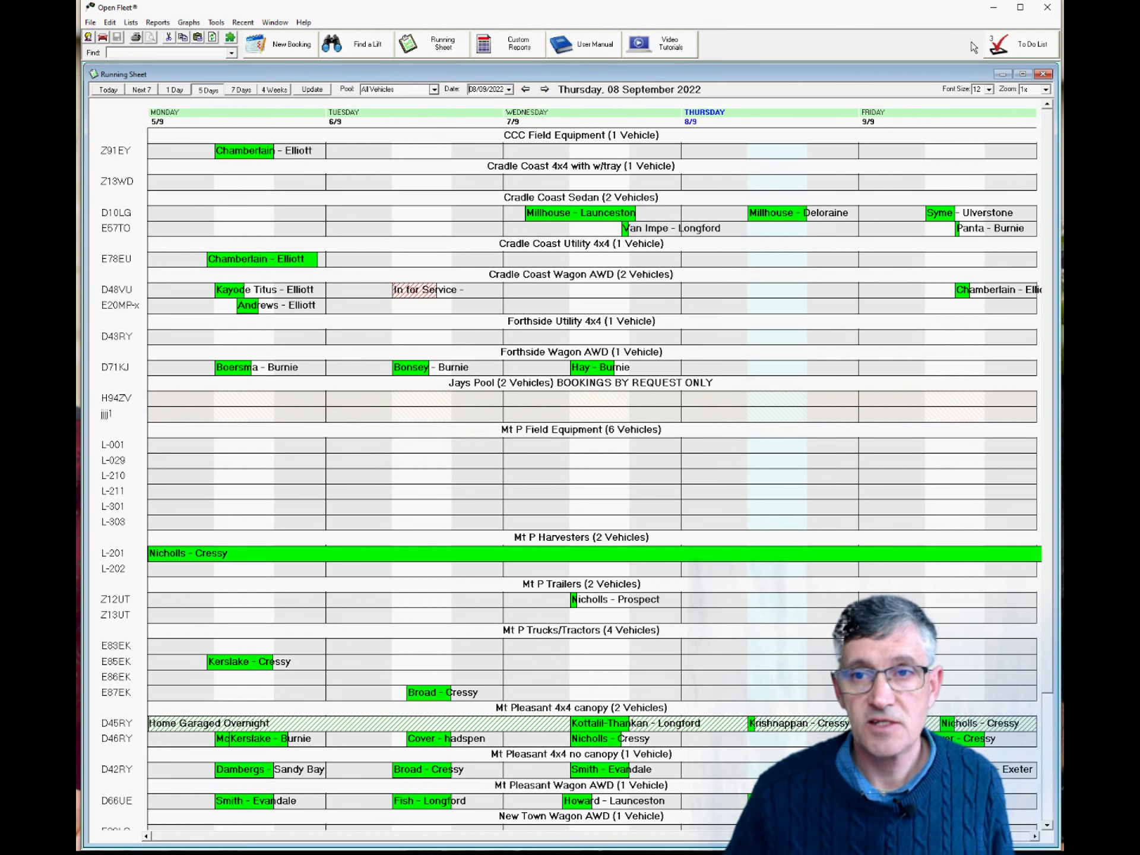
# - Show the To Do List panel widened to more columns, then bring up its To Do preferences
pyautogui.click(1008, 49)
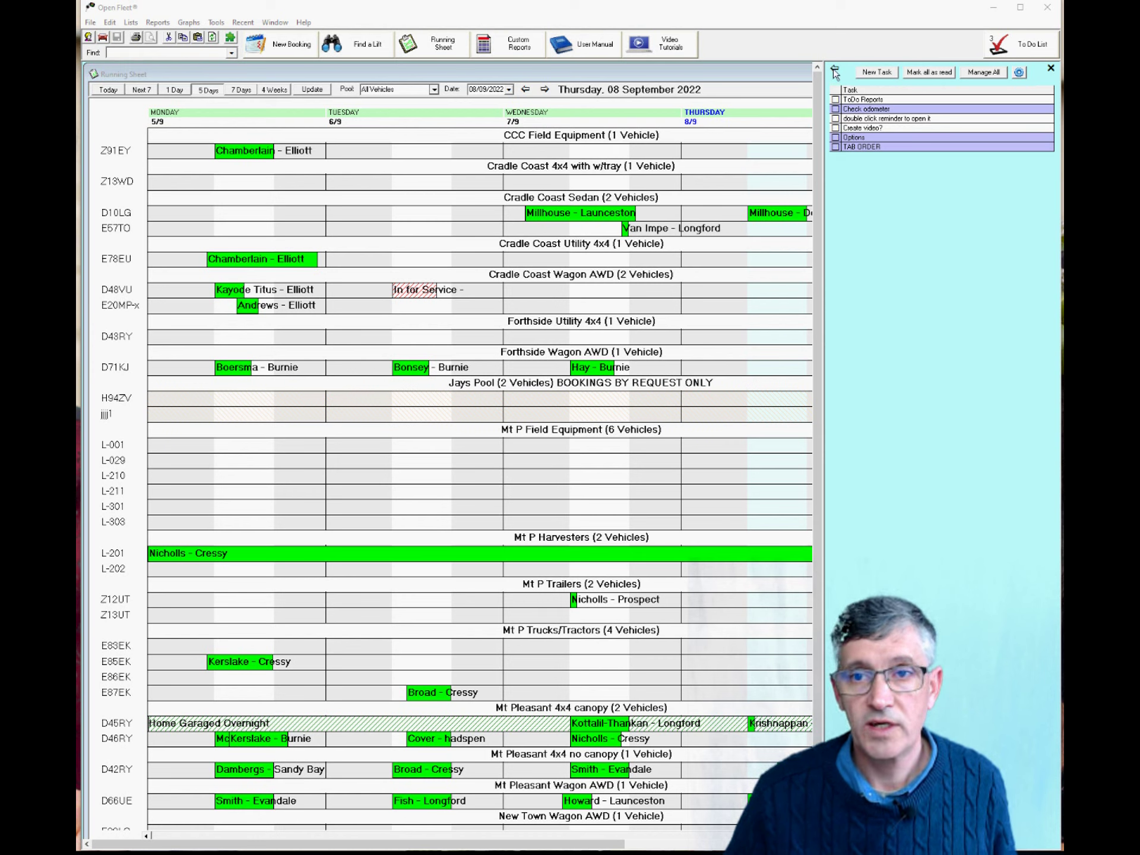
pyautogui.click(834, 70)
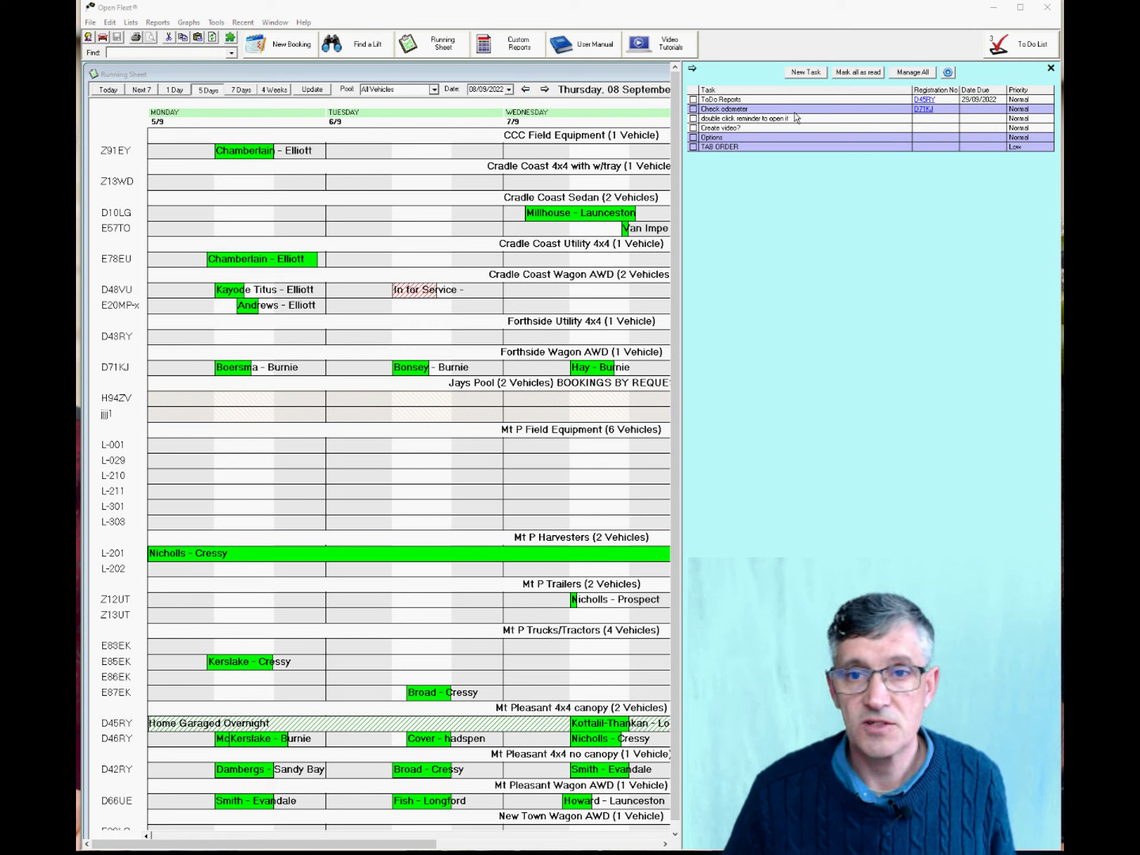
pyautogui.click(949, 72)
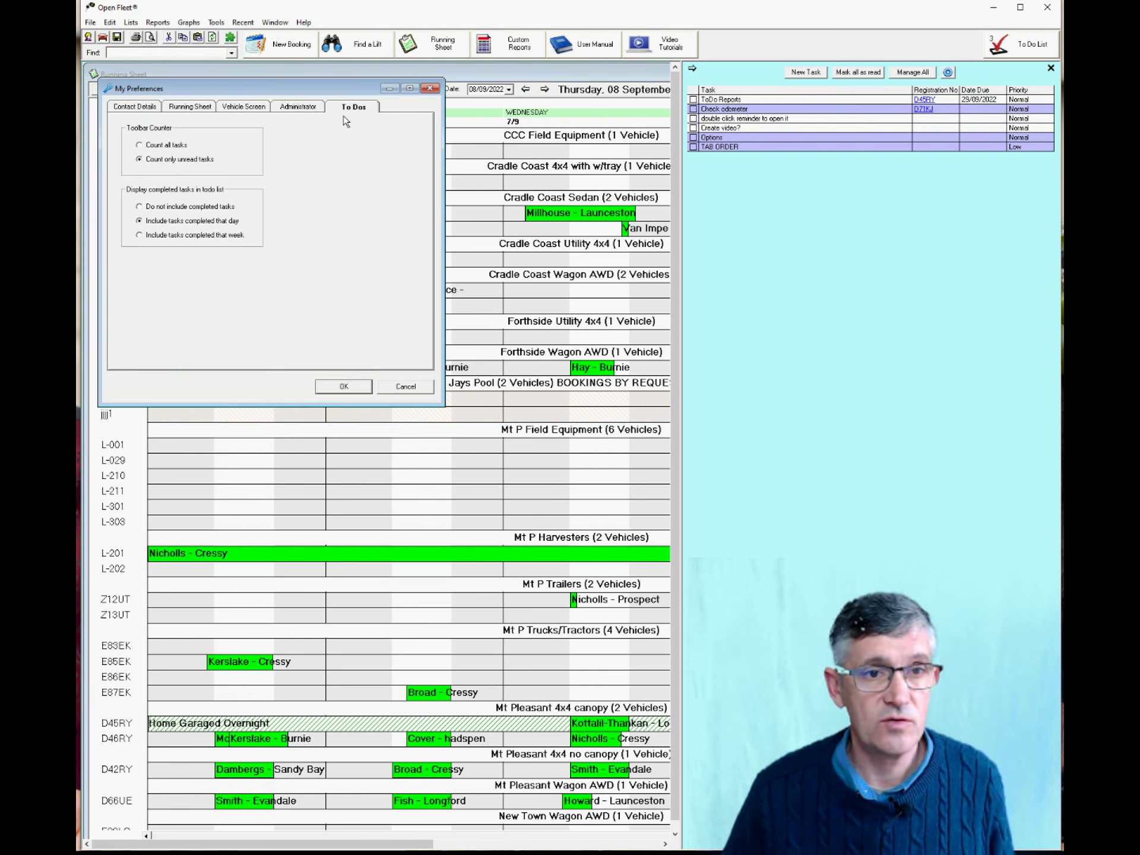
pyautogui.click(139, 145)
pyautogui.click(344, 387)
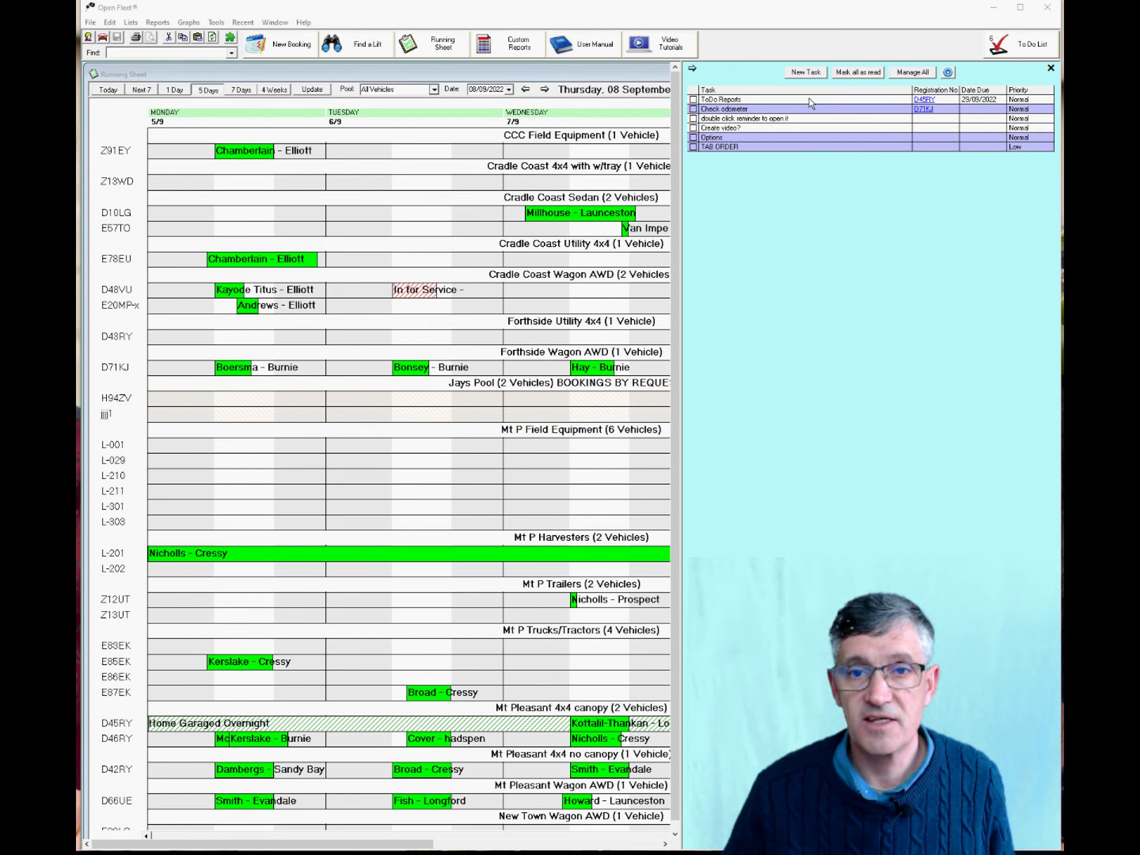
pyautogui.click(947, 72)
pyautogui.click(194, 178)
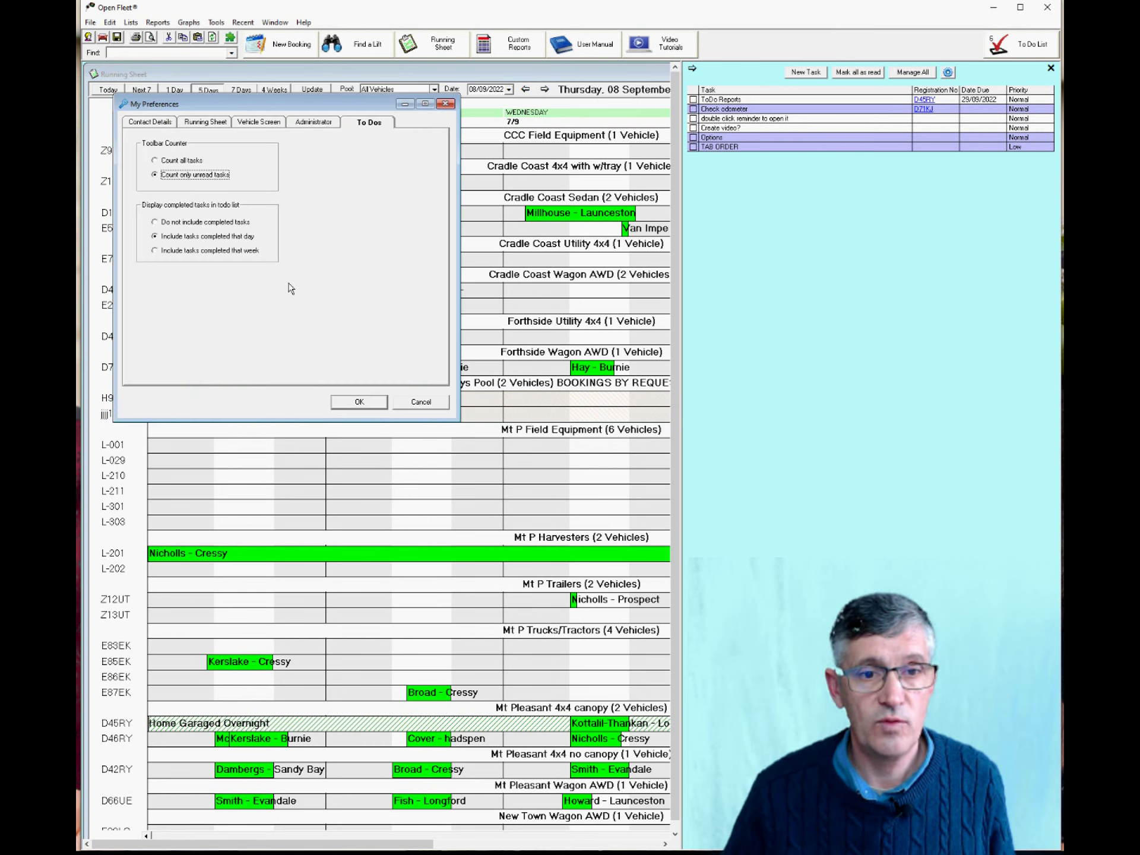
pyautogui.click(355, 405)
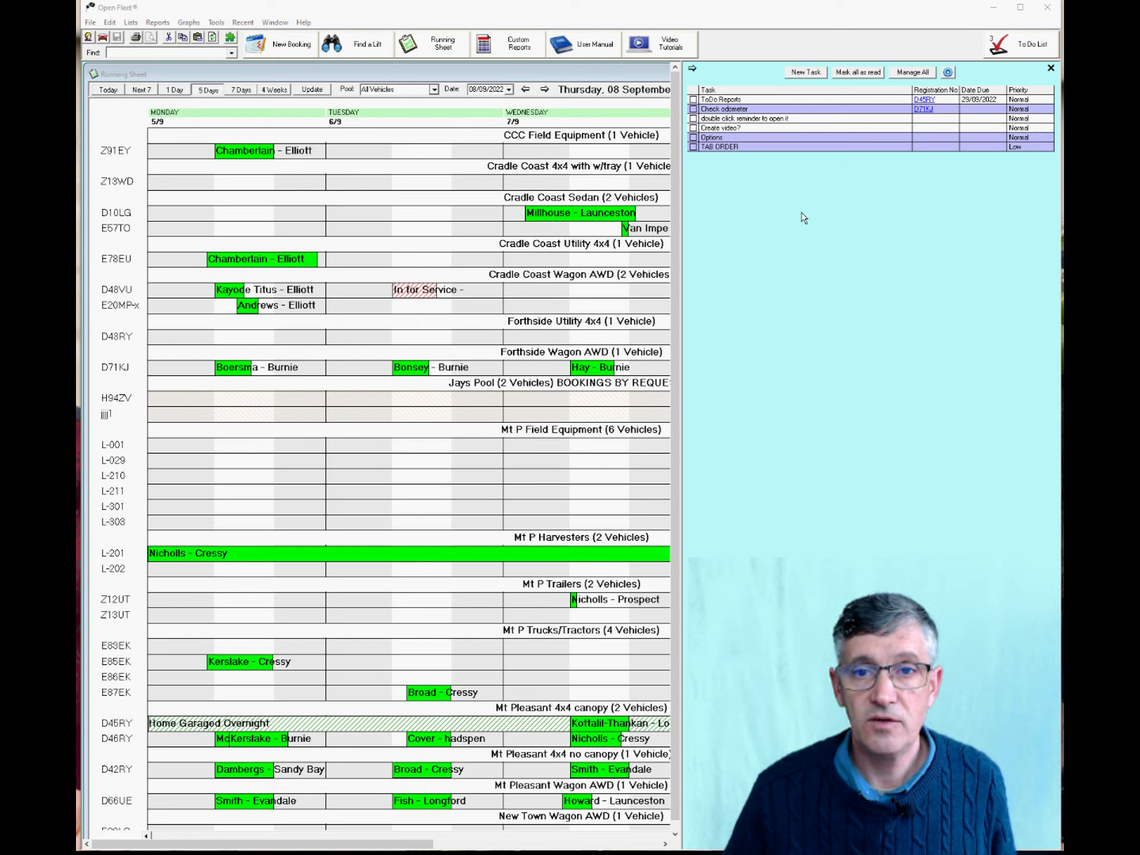
pyautogui.click(792, 111)
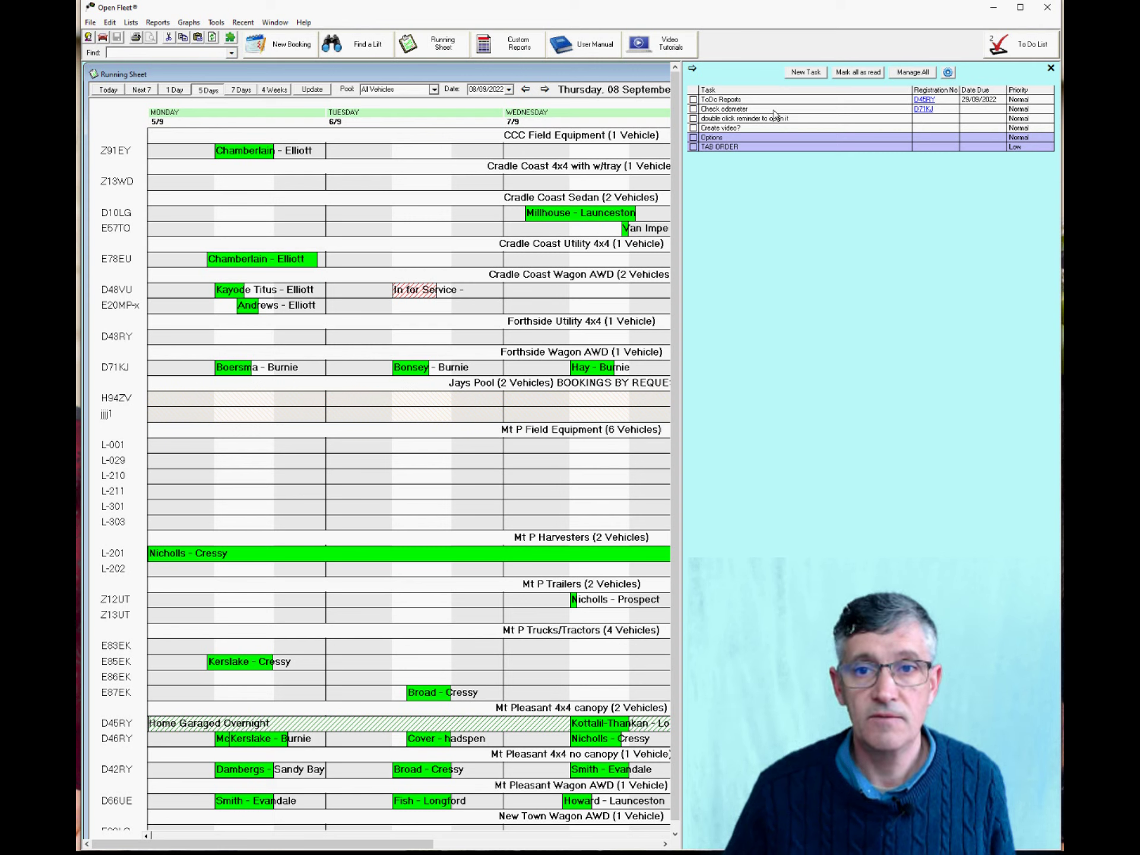
# - Open the Check odometer task for D71KJ, keep its current assignee, and save it
pyautogui.doubleClick(774, 110)
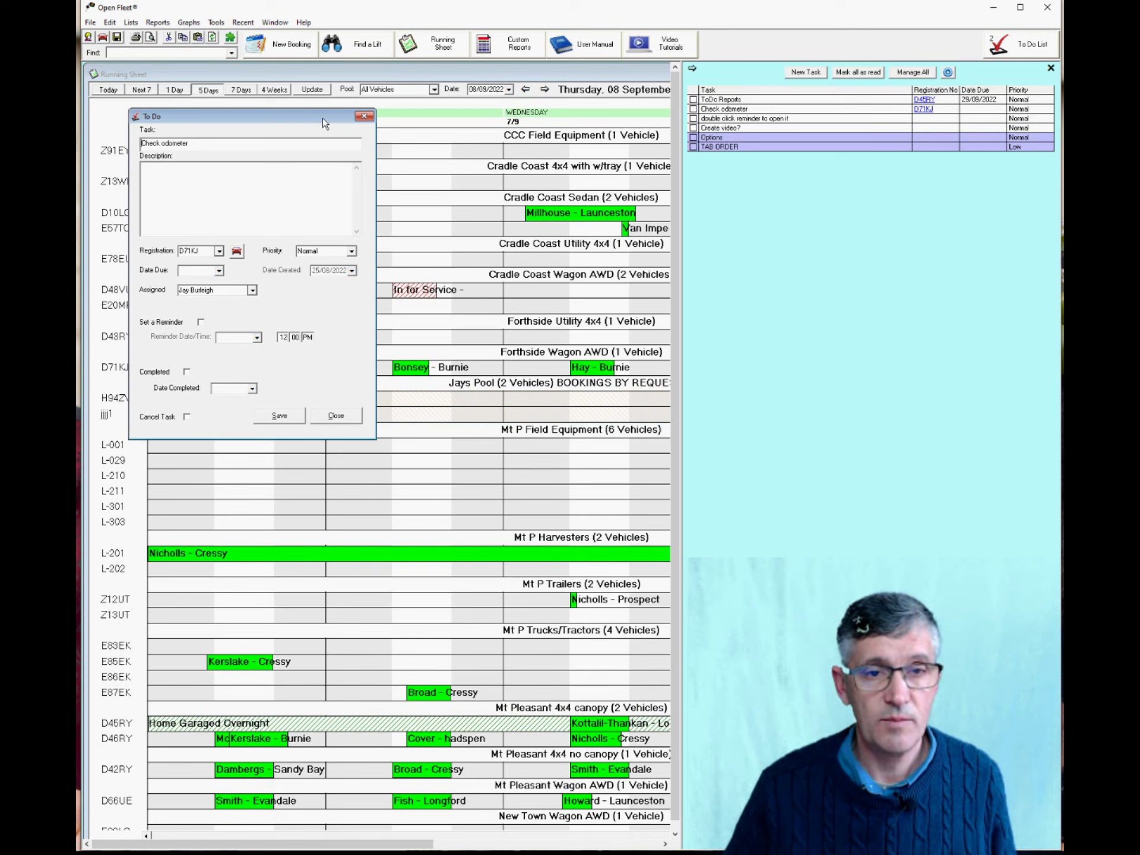
pyautogui.moveTo(323, 118); pyautogui.dragTo(517, 140)
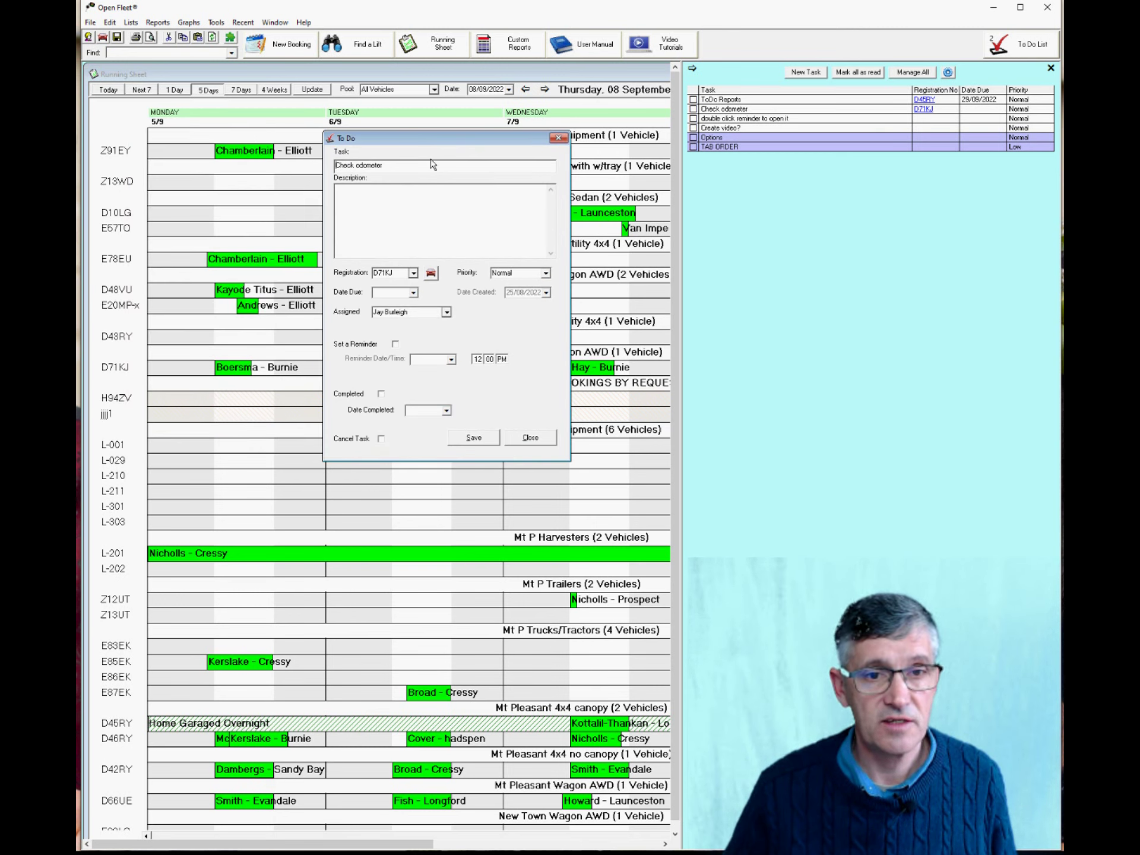
pyautogui.click(393, 200)
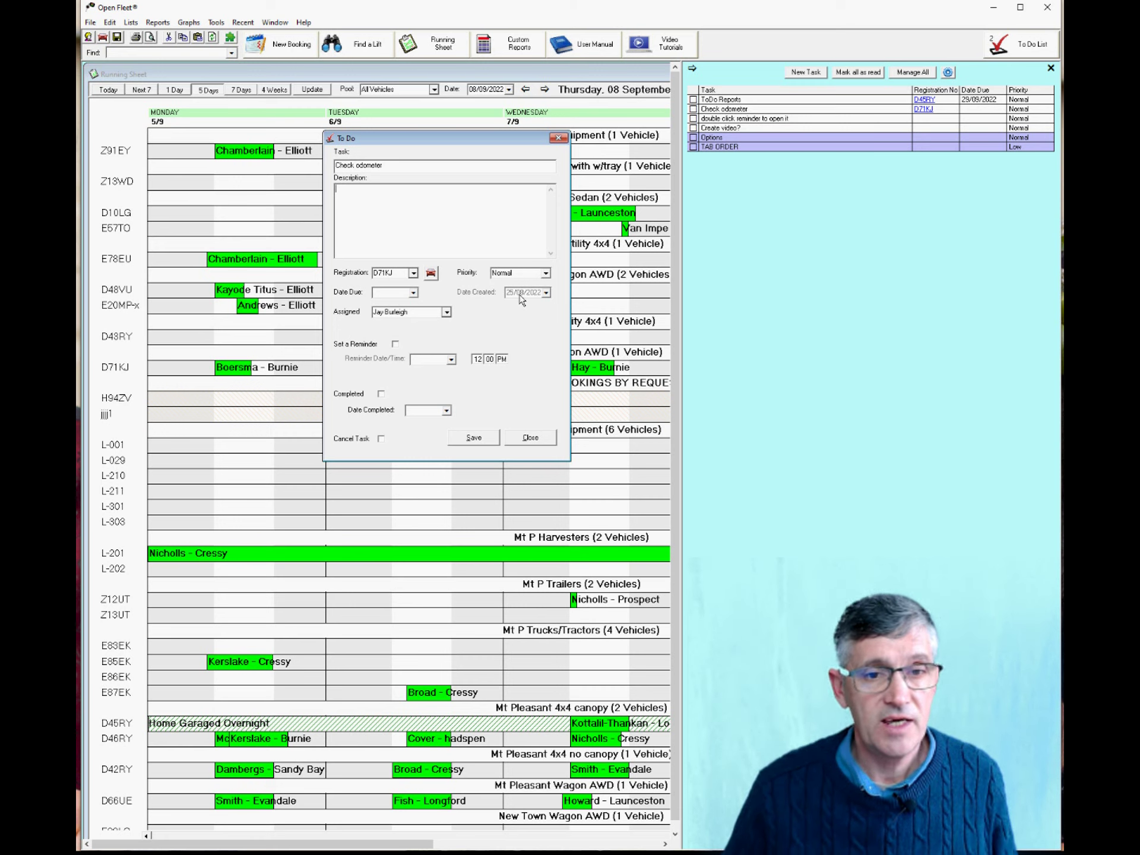
pyautogui.click(447, 313)
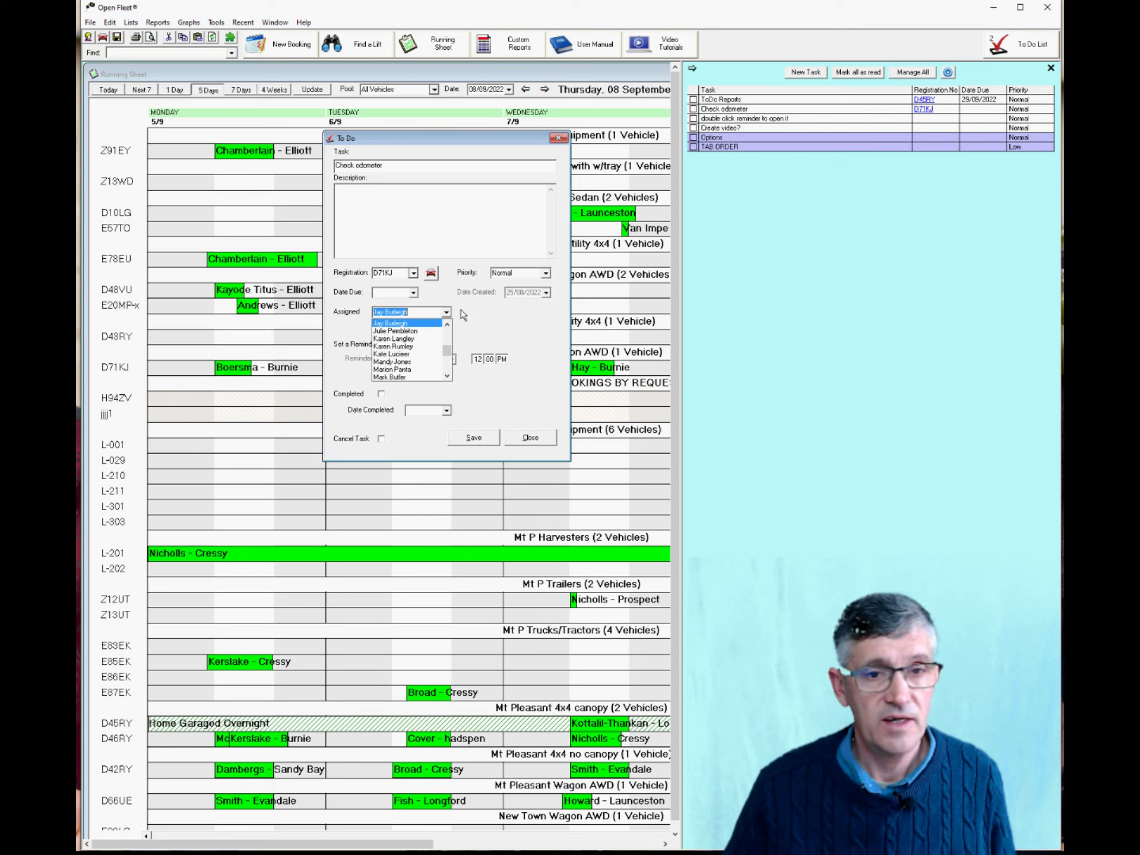
pyautogui.click(462, 314)
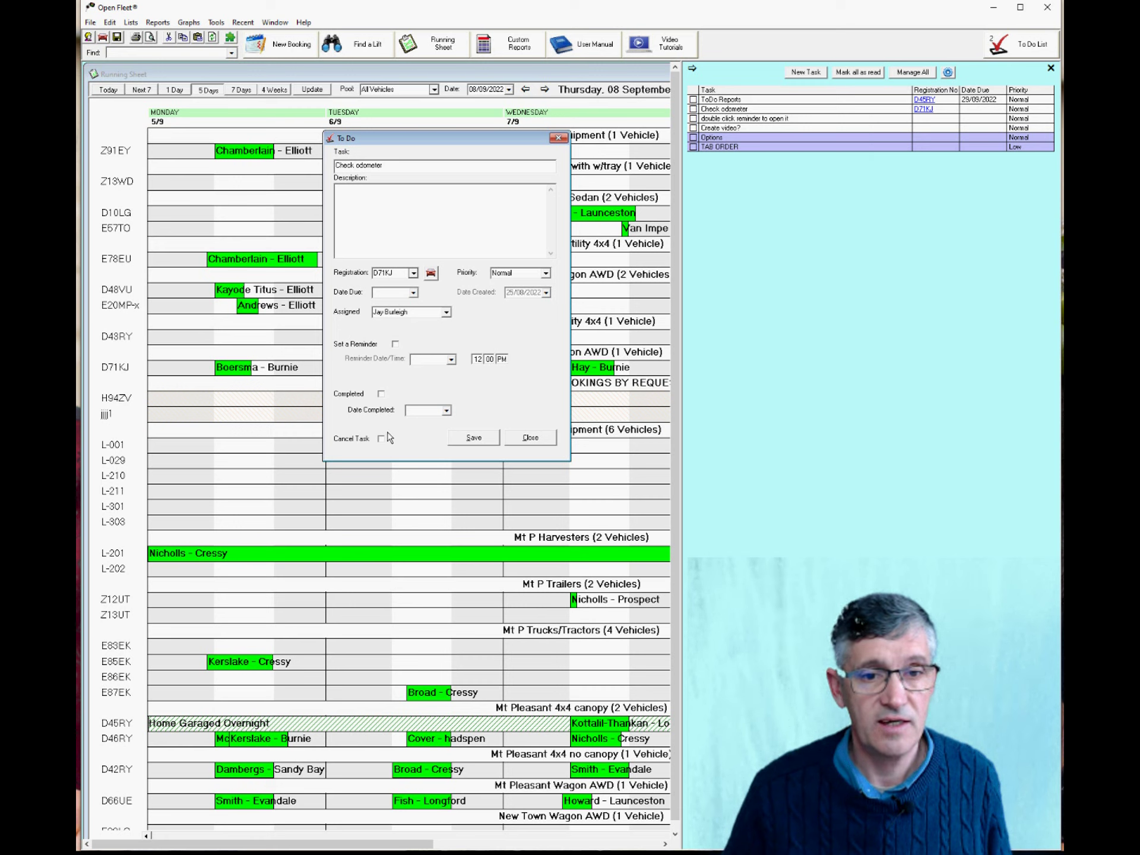
pyautogui.click(474, 438)
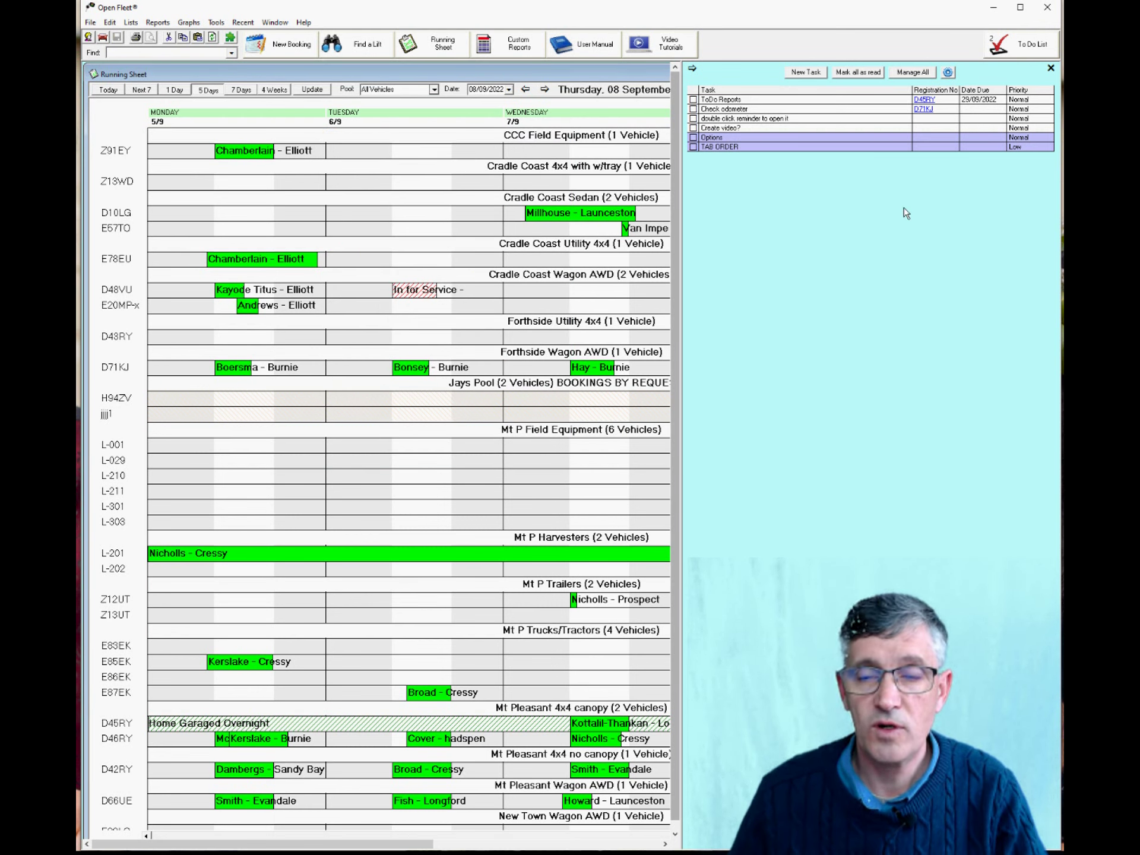
pyautogui.click(928, 110)
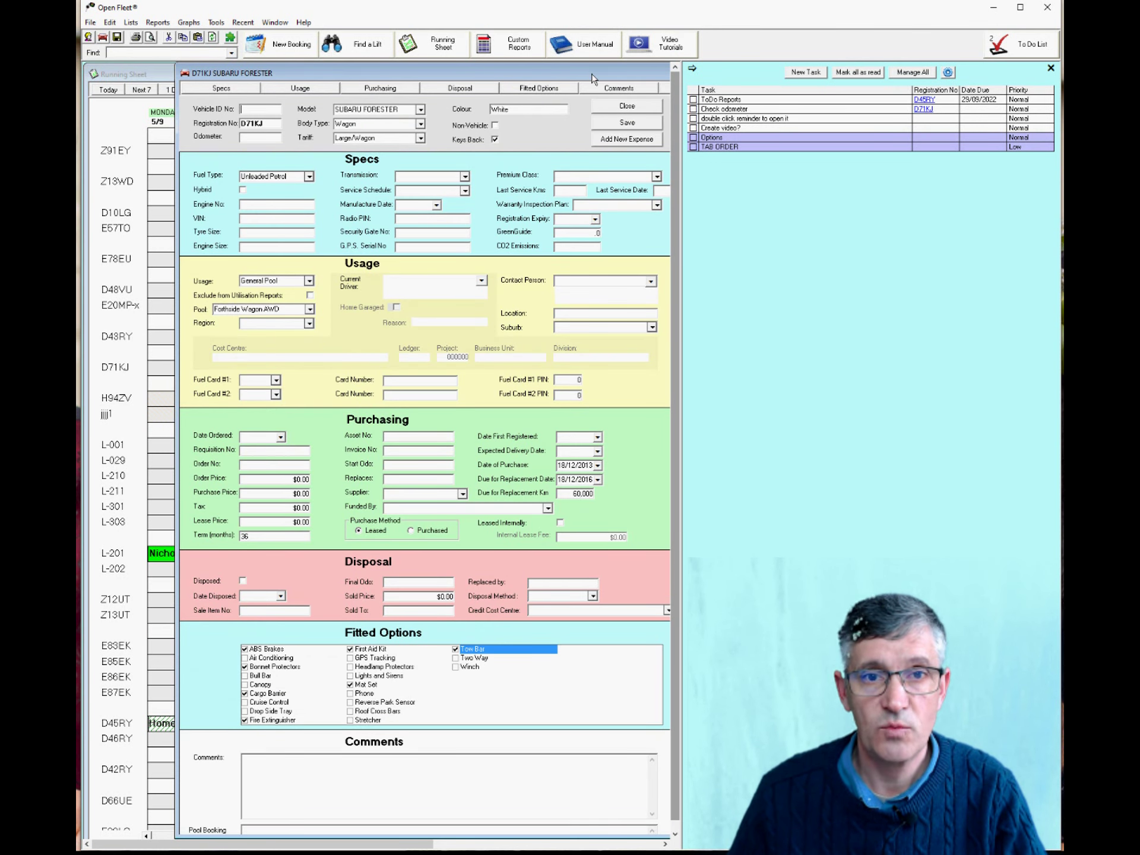
pyautogui.doubleClick(609, 74)
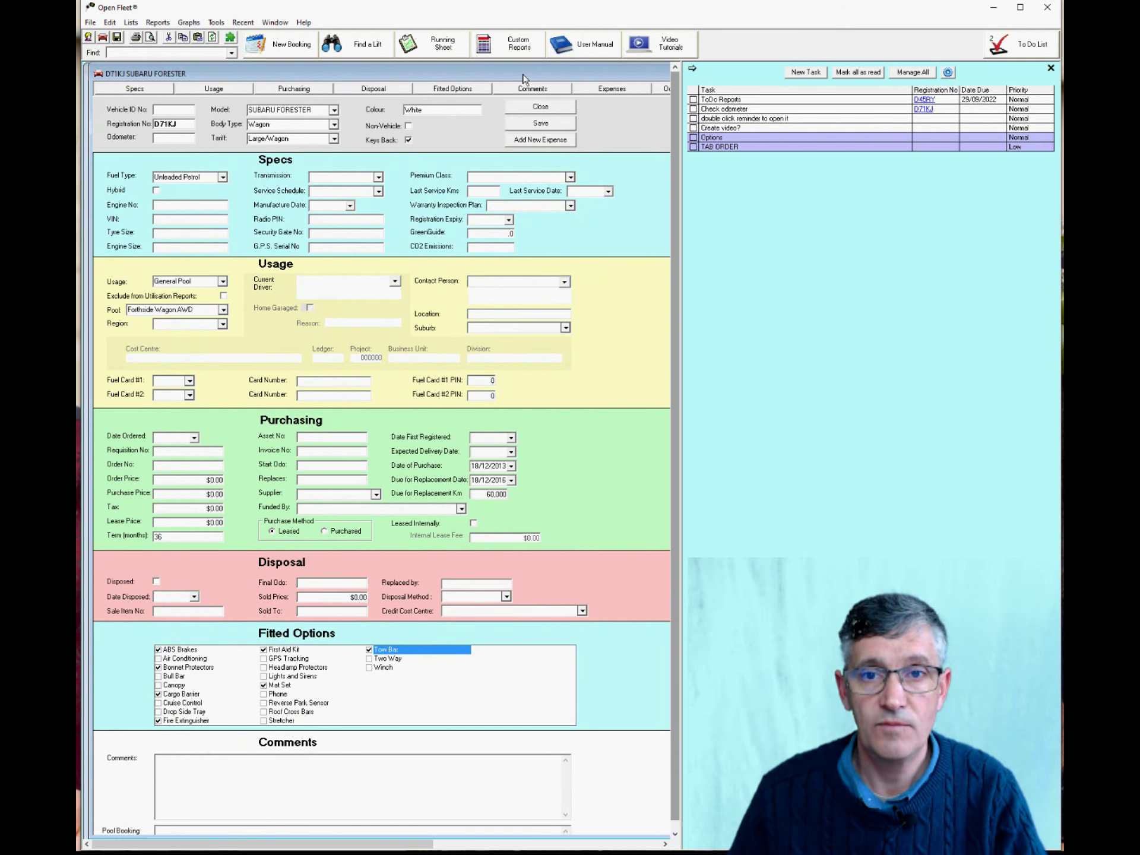
pyautogui.click(540, 110)
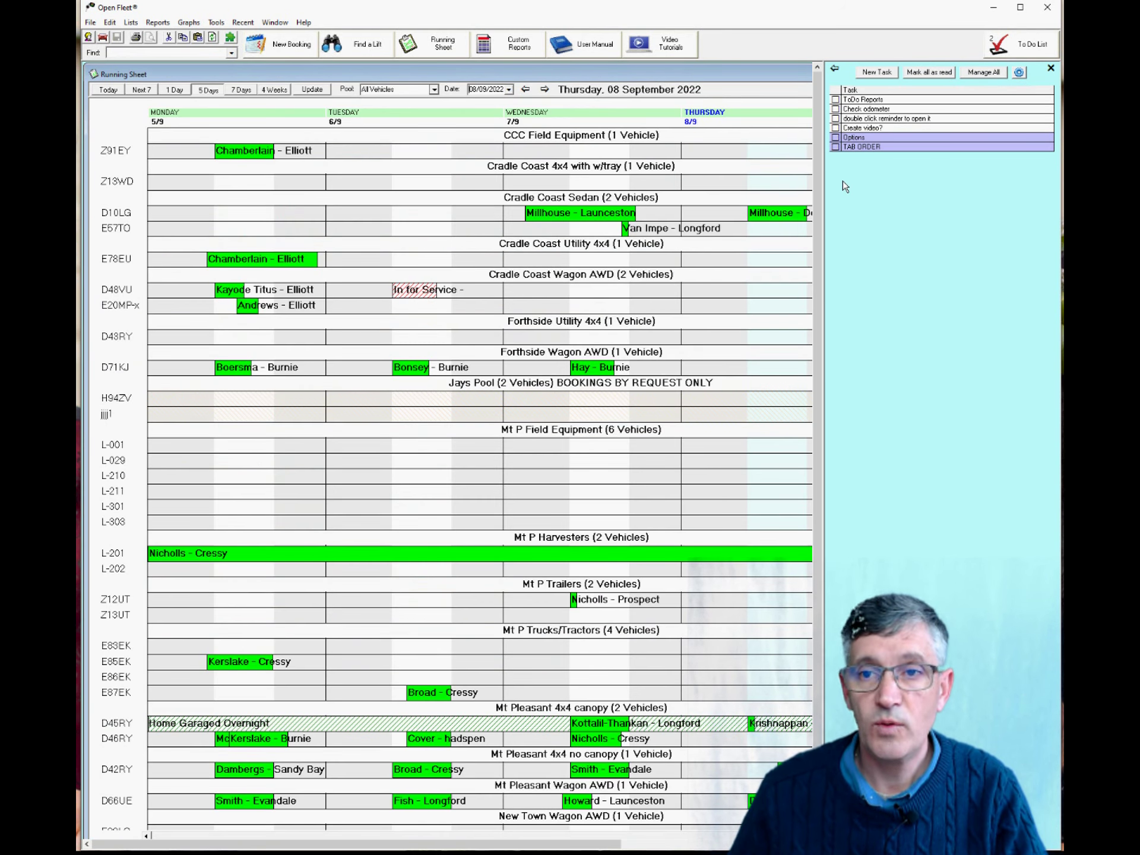
pyautogui.click(980, 79)
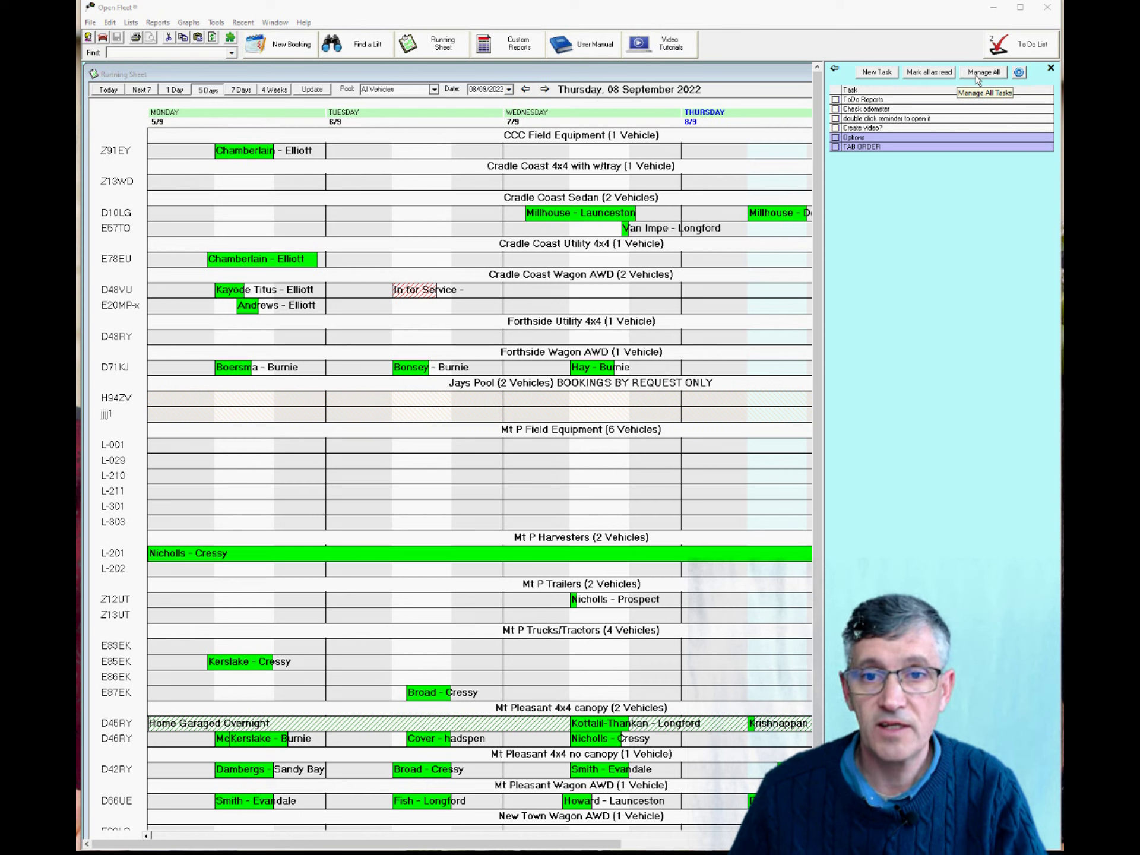
pyautogui.click(977, 75)
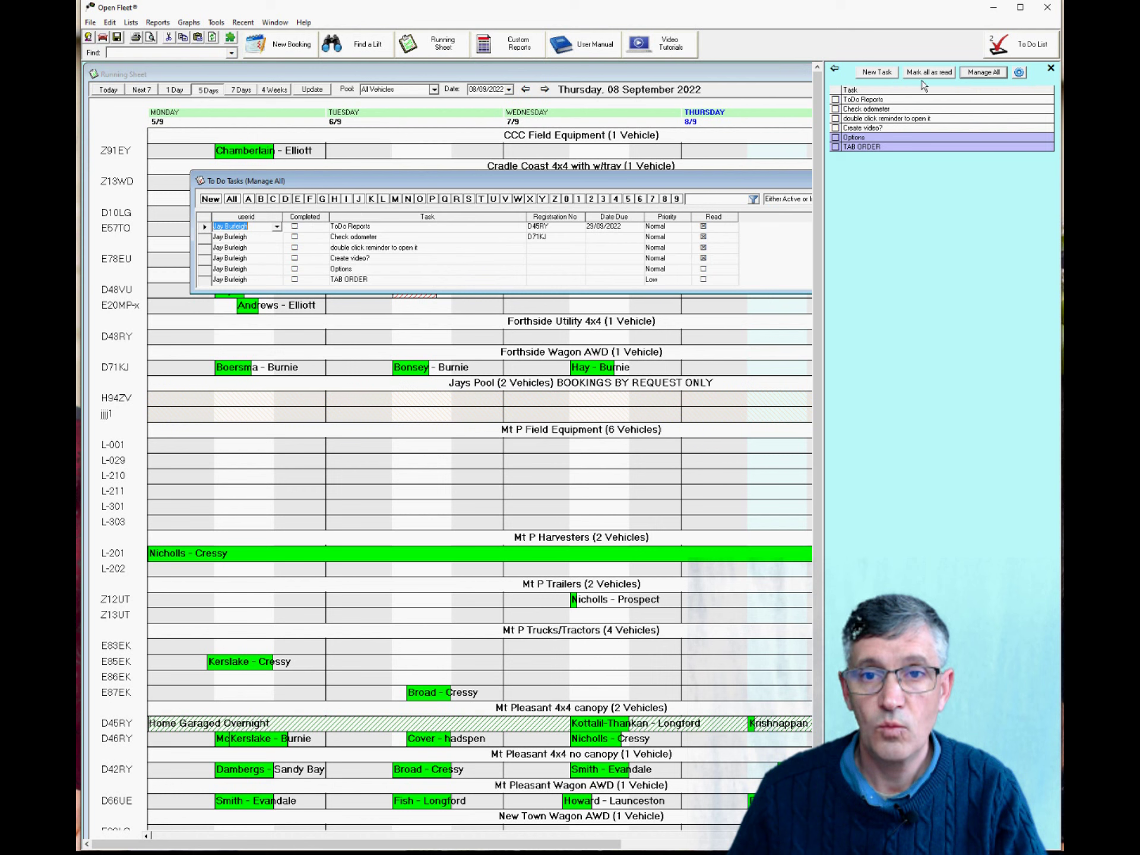
pyautogui.click(836, 71)
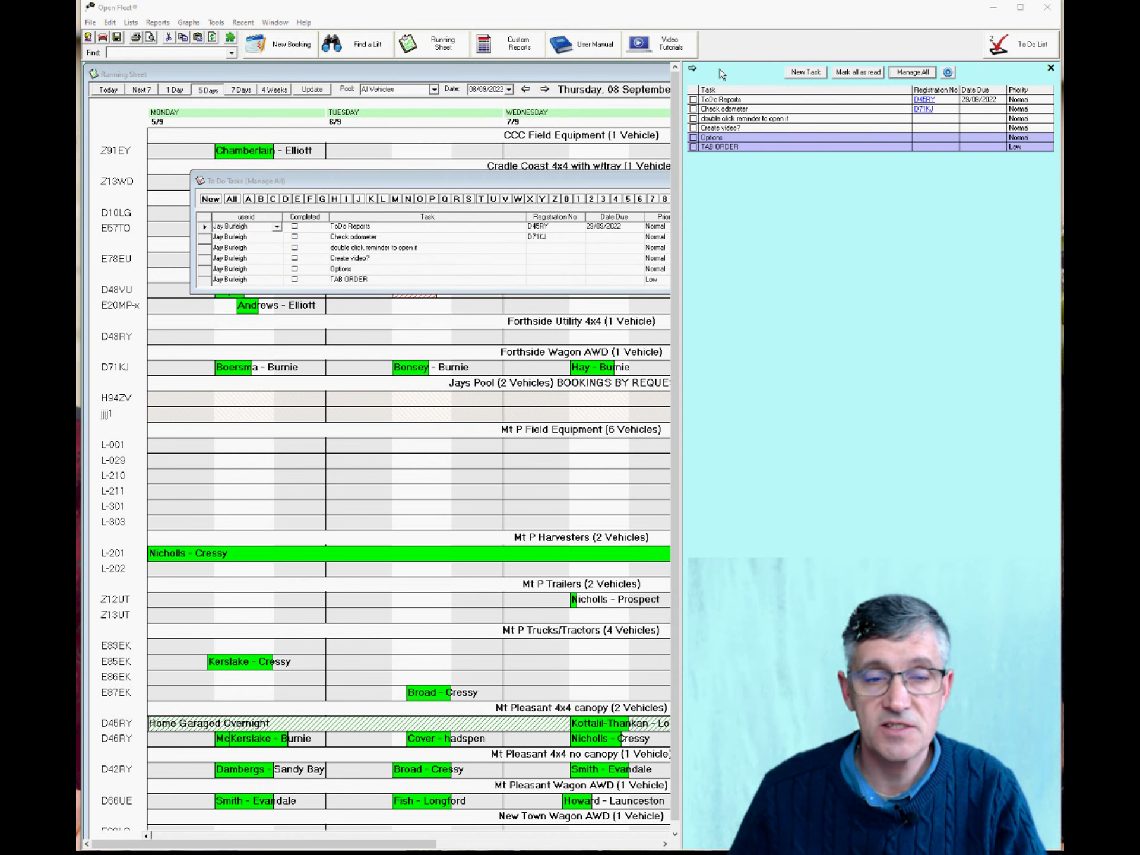
pyautogui.click(695, 71)
pyautogui.moveTo(675, 181); pyautogui.dragTo(610, 173)
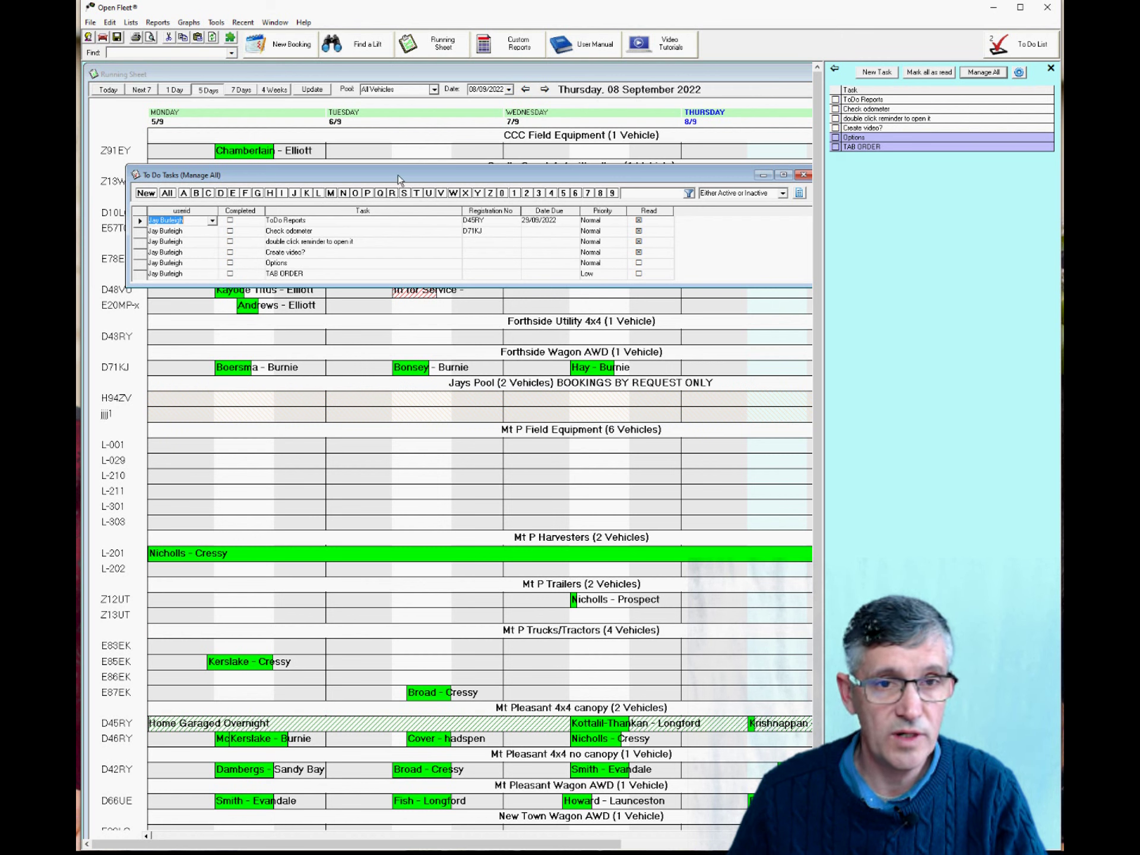
pyautogui.moveTo(398, 175); pyautogui.dragTo(375, 172)
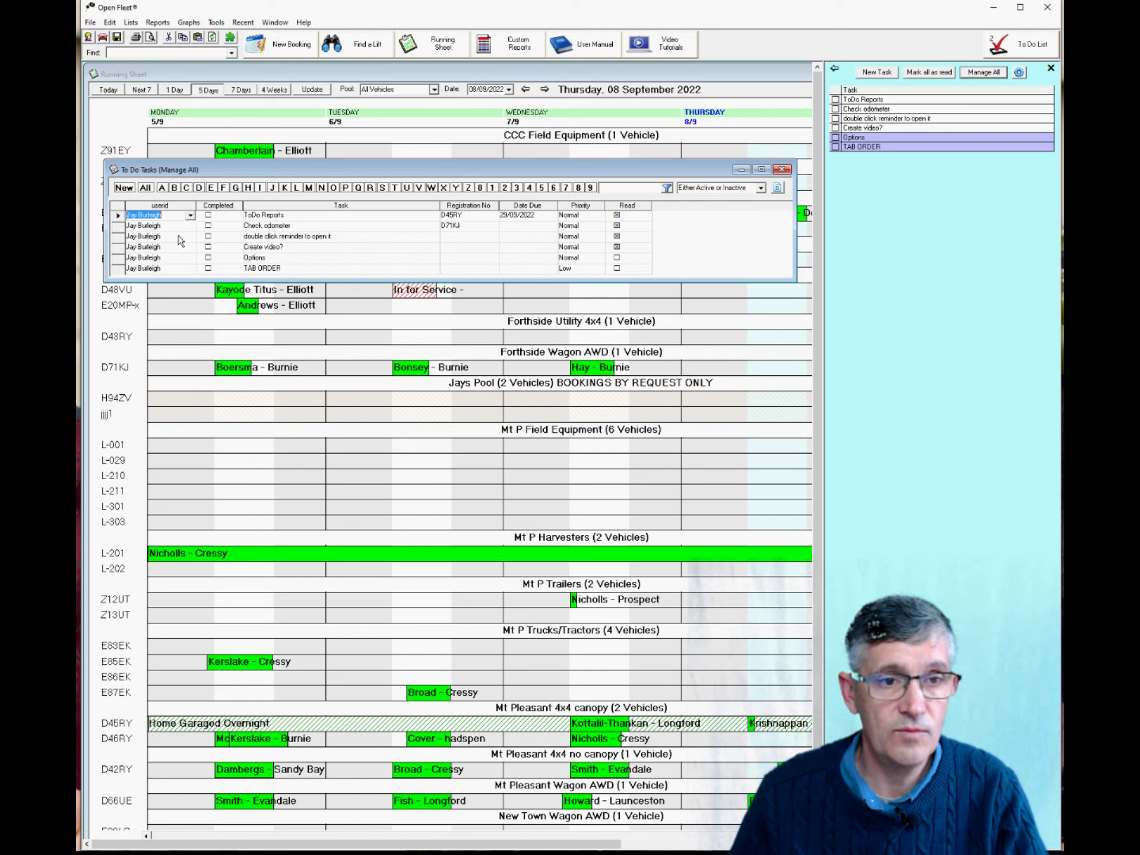
pyautogui.click(190, 217)
pyautogui.click(190, 216)
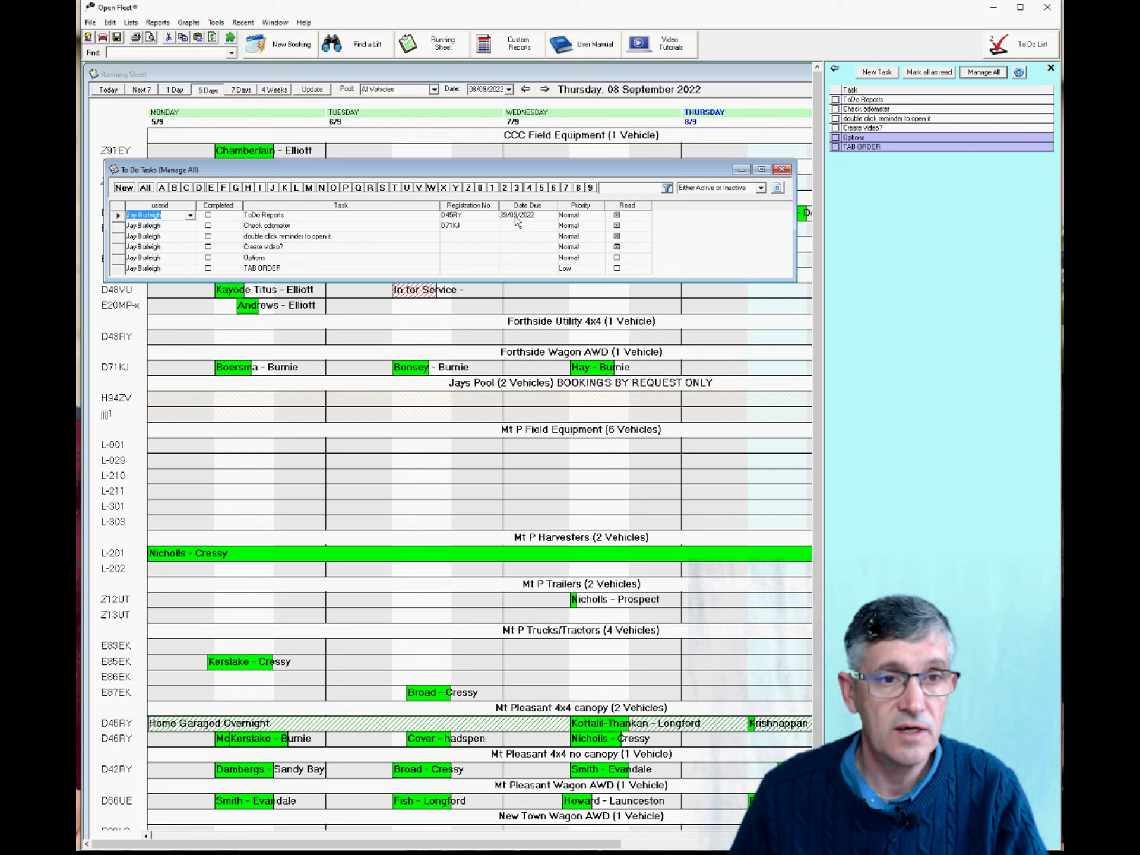
pyautogui.doubleClick(120, 216)
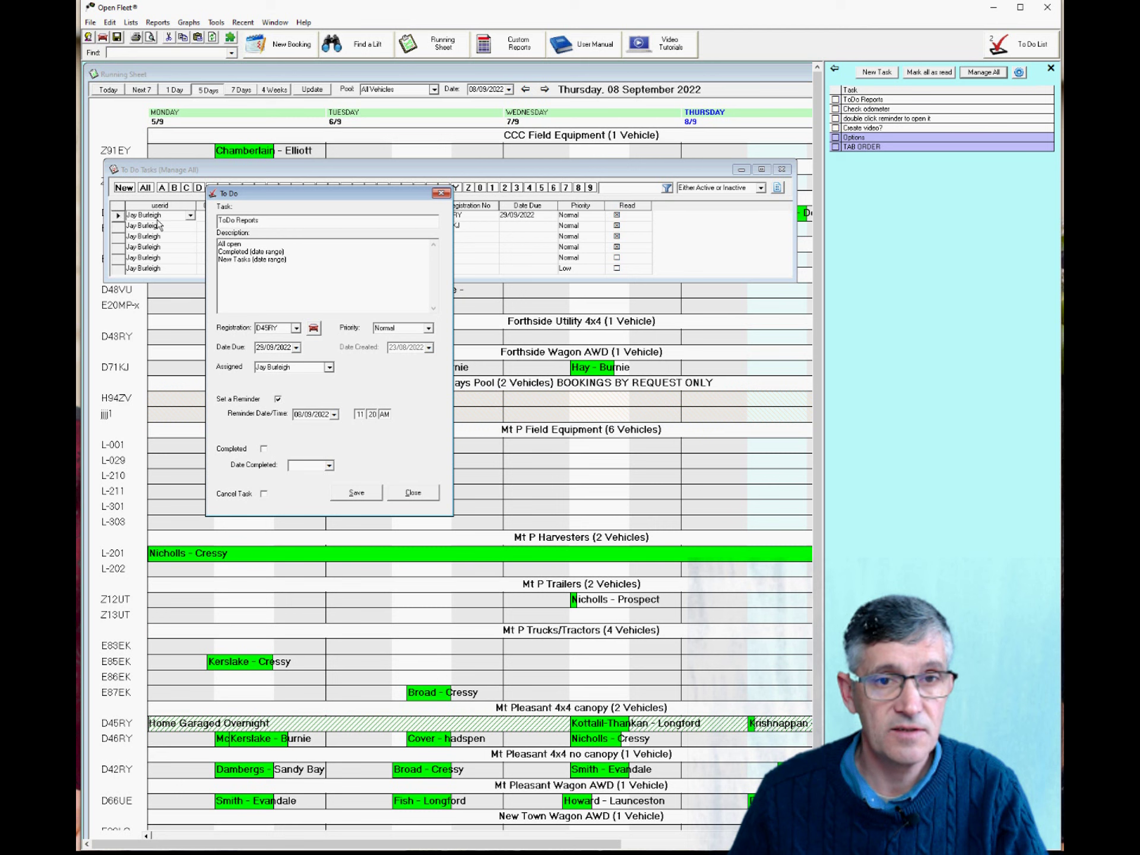
pyautogui.click(440, 194)
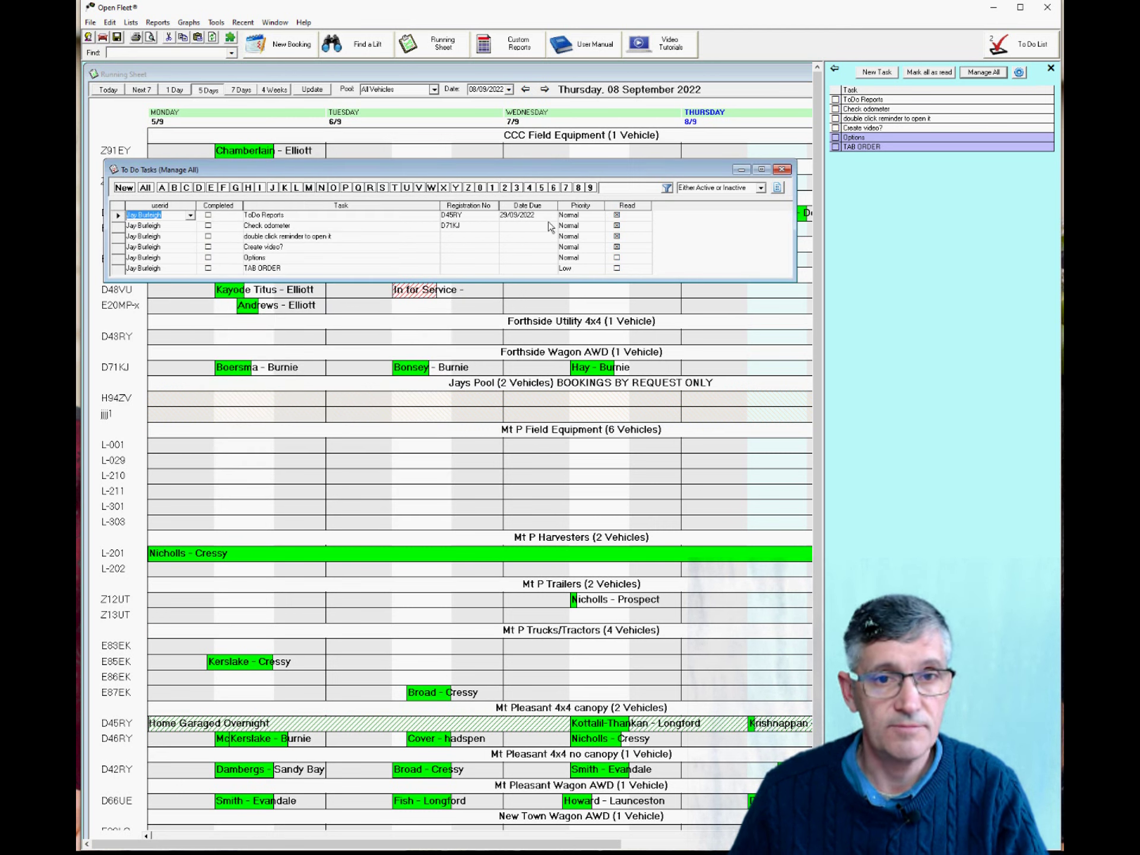
pyautogui.press('Escape')
pyautogui.click(326, 204)
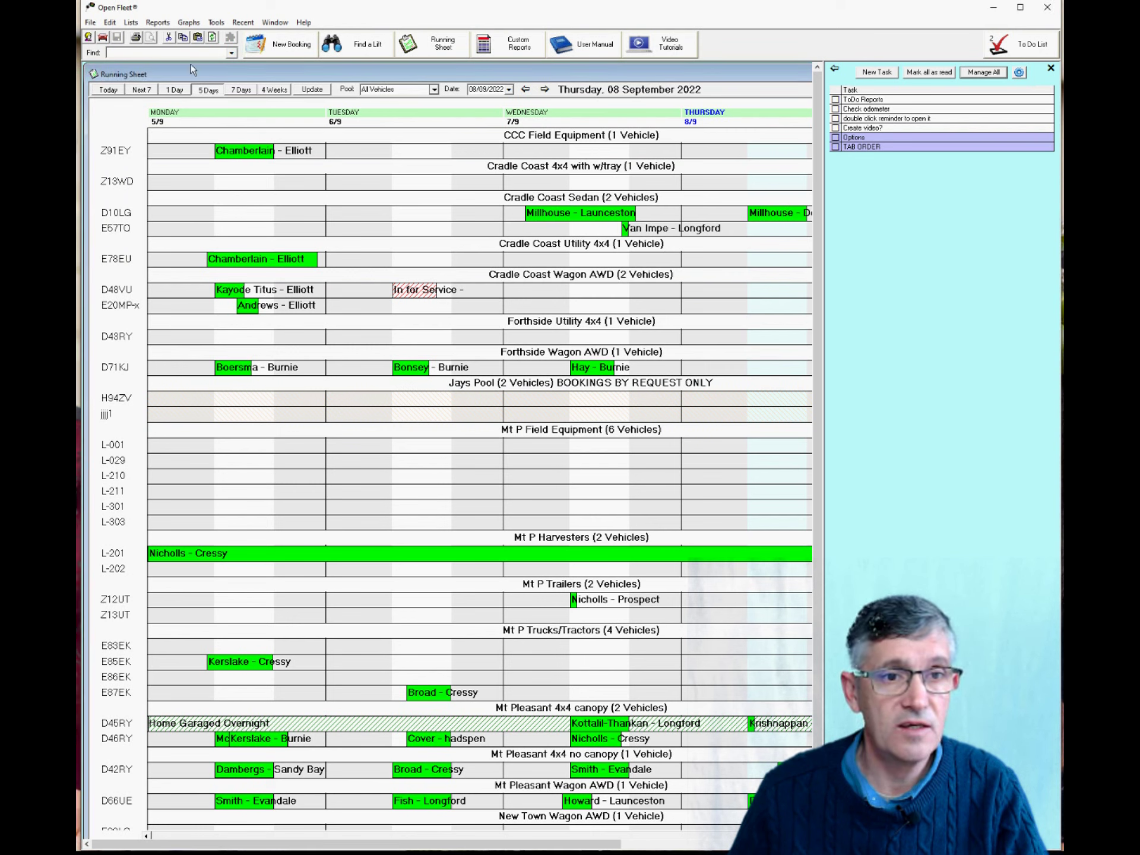
pyautogui.click(157, 22)
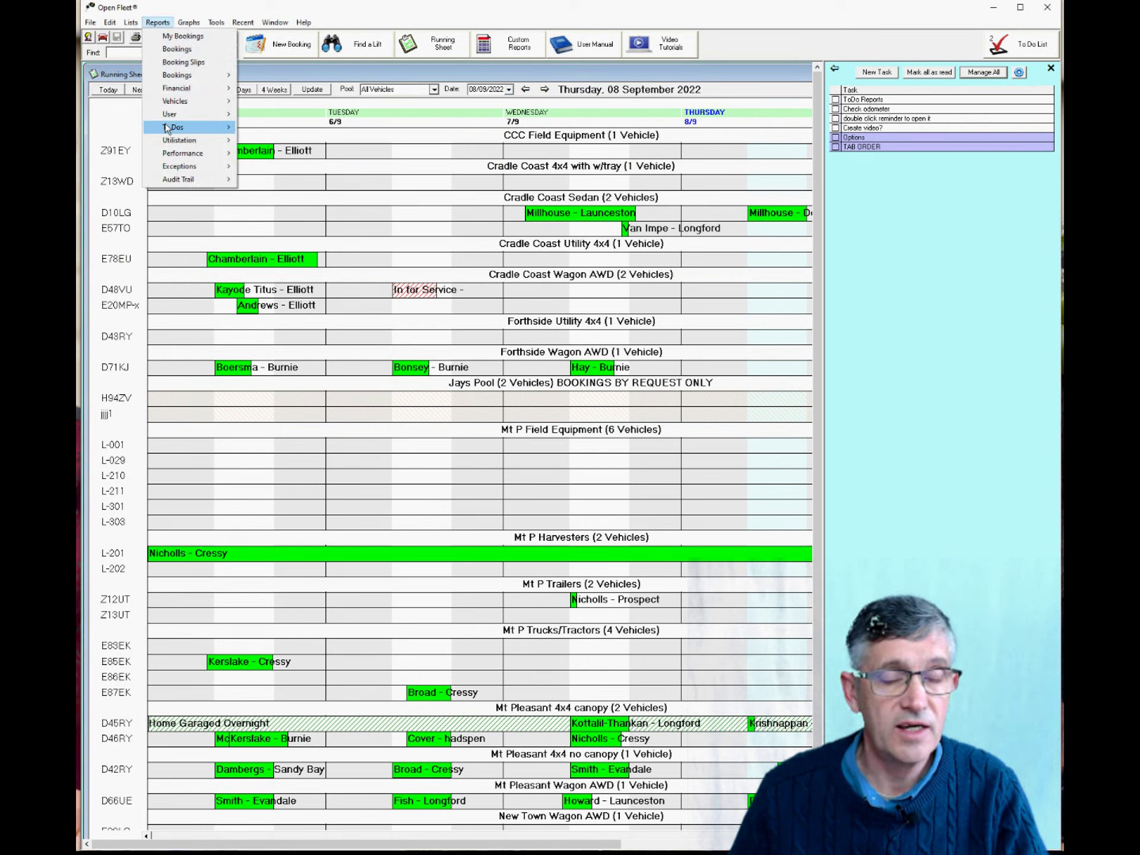
pyautogui.moveTo(228, 128)
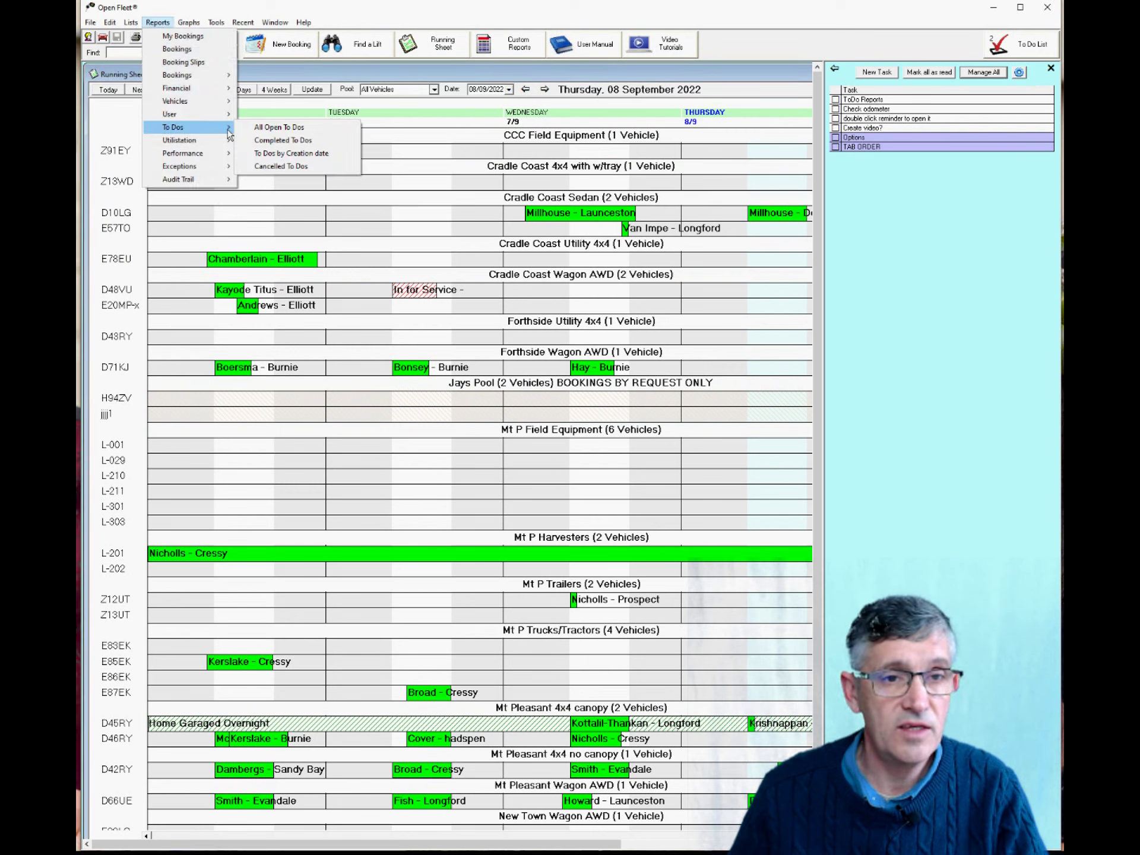
pyautogui.click(314, 131)
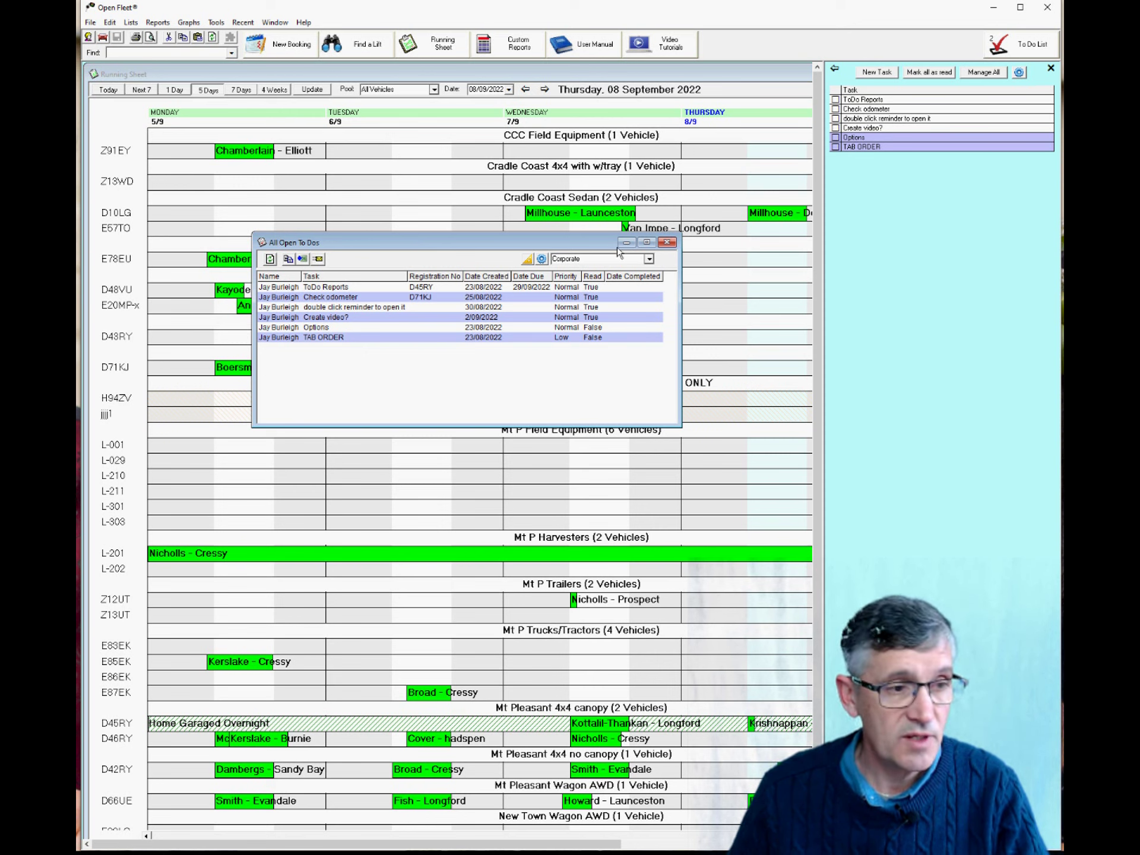
pyautogui.click(665, 243)
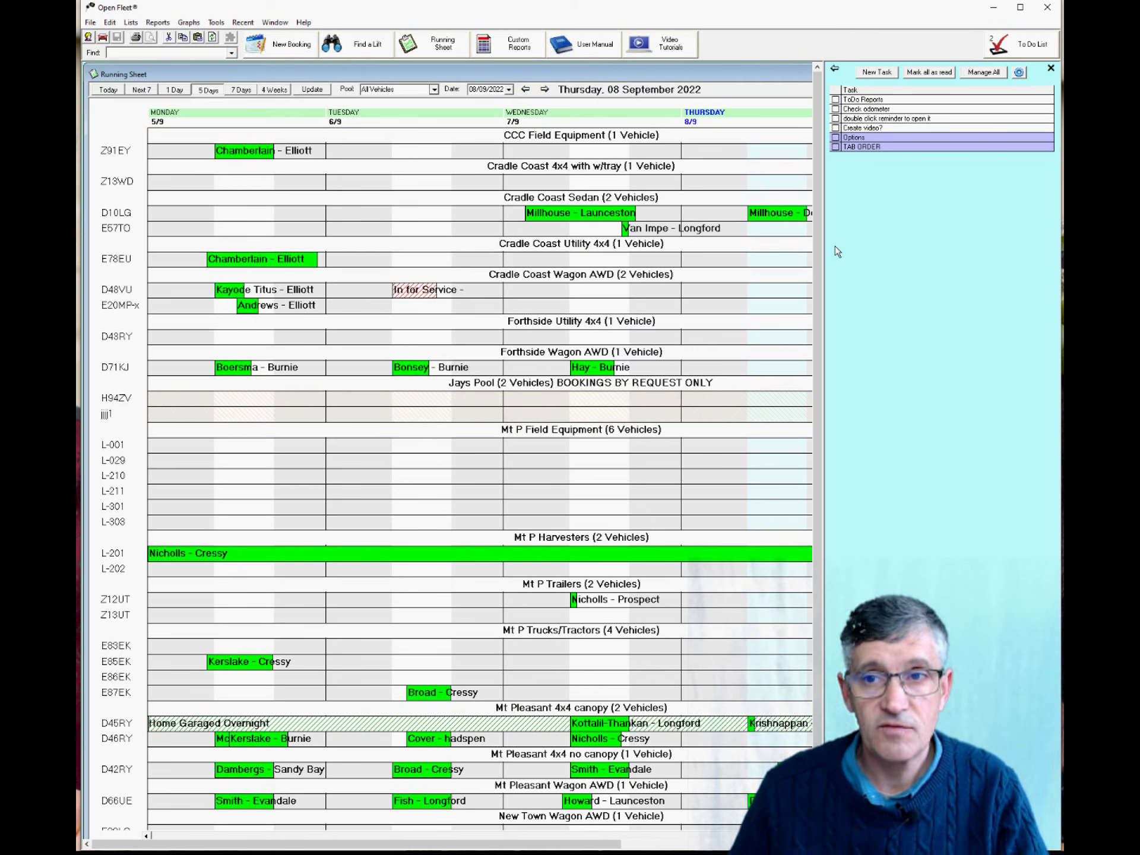